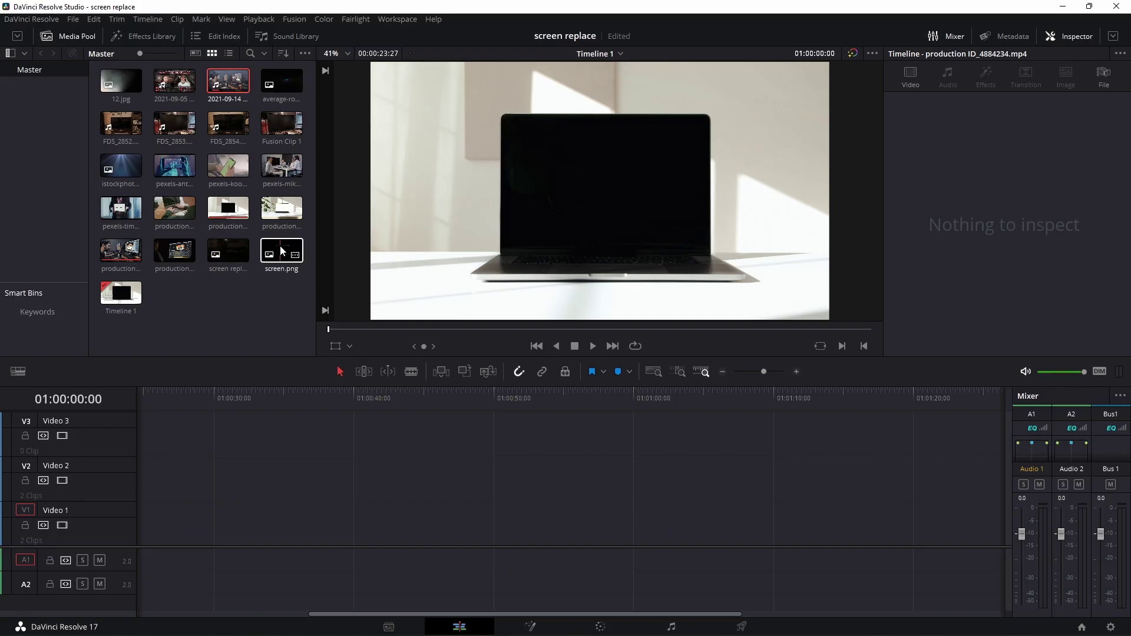
Place the laptop clip on V1, open it in Fusion, and search tools for 'plana'.
left_click_drag(226, 222, 343, 513)
left_click(358, 395)
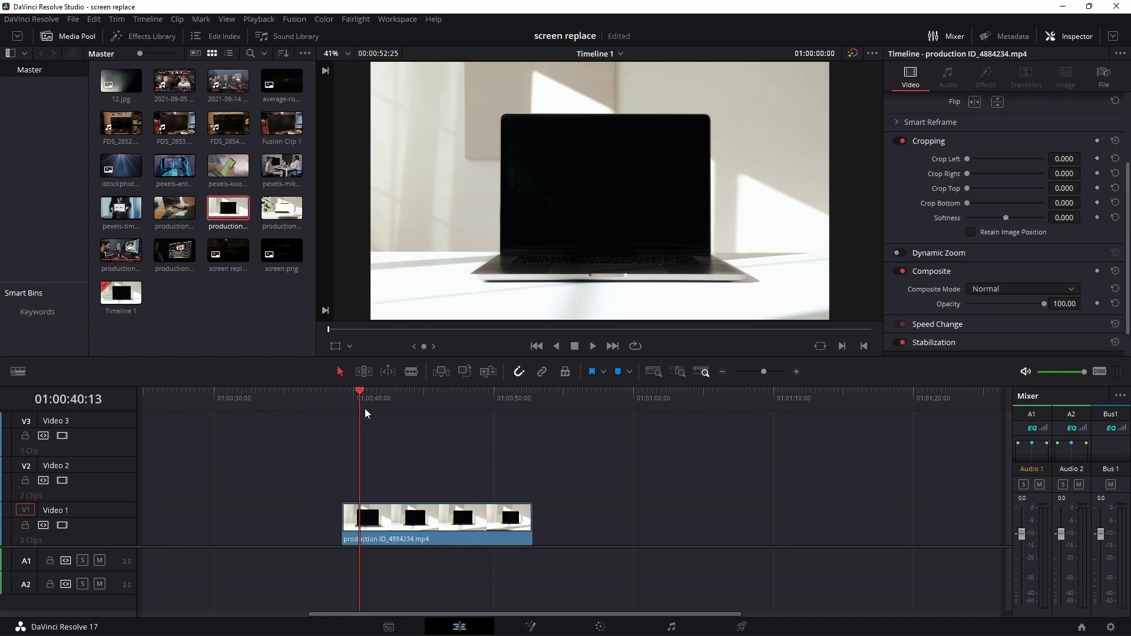
left_click(530, 626)
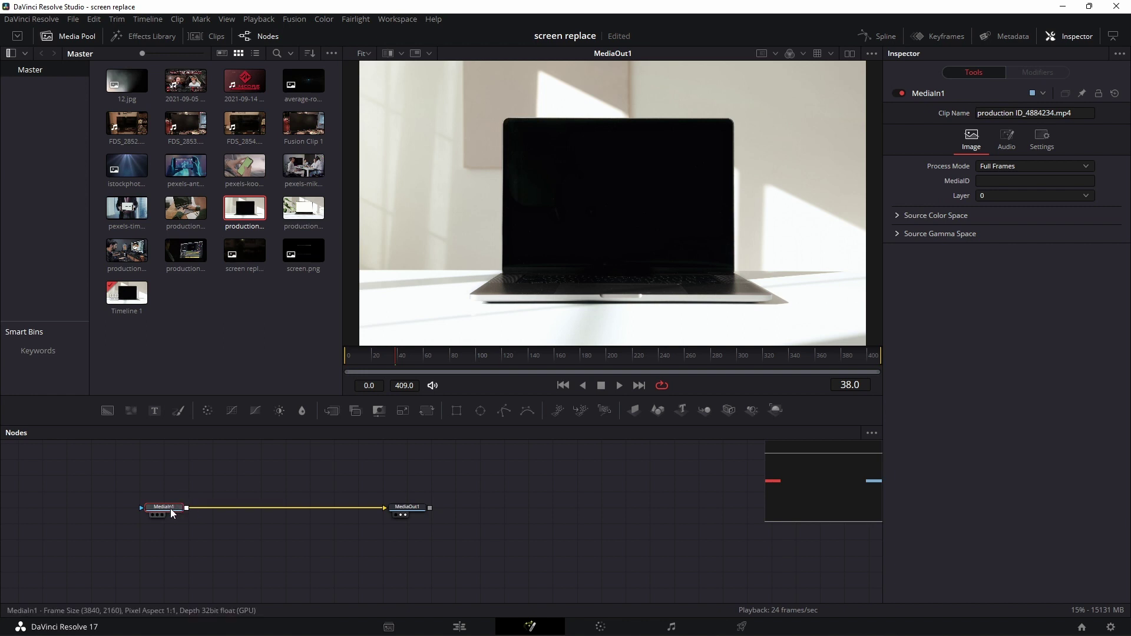
key("shift+space")
type("Box Blur")
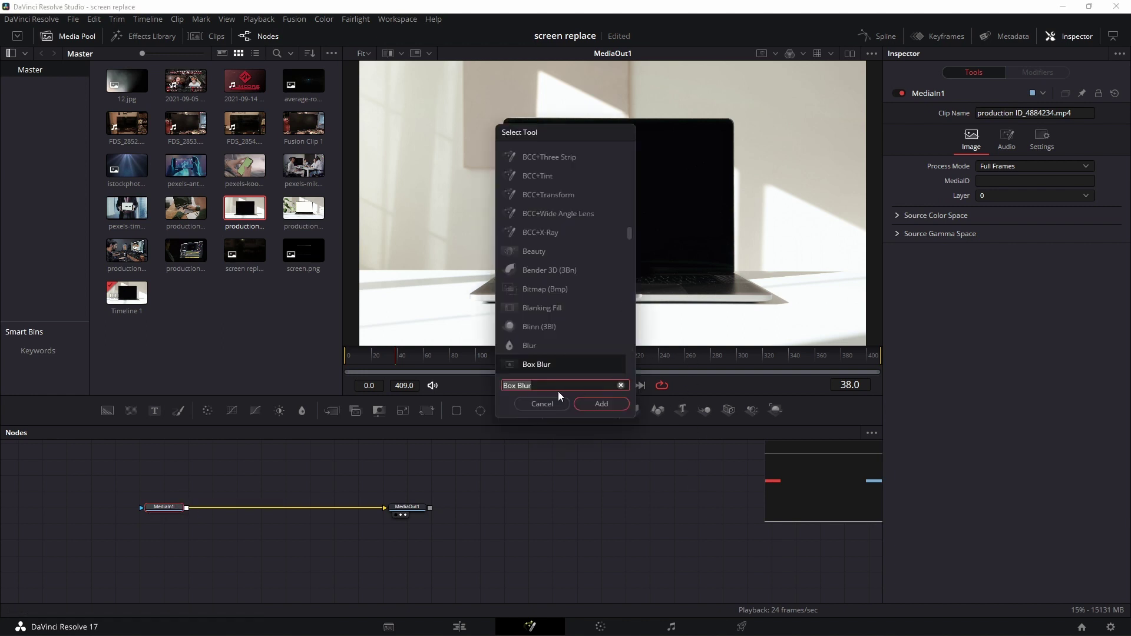
type("plana")
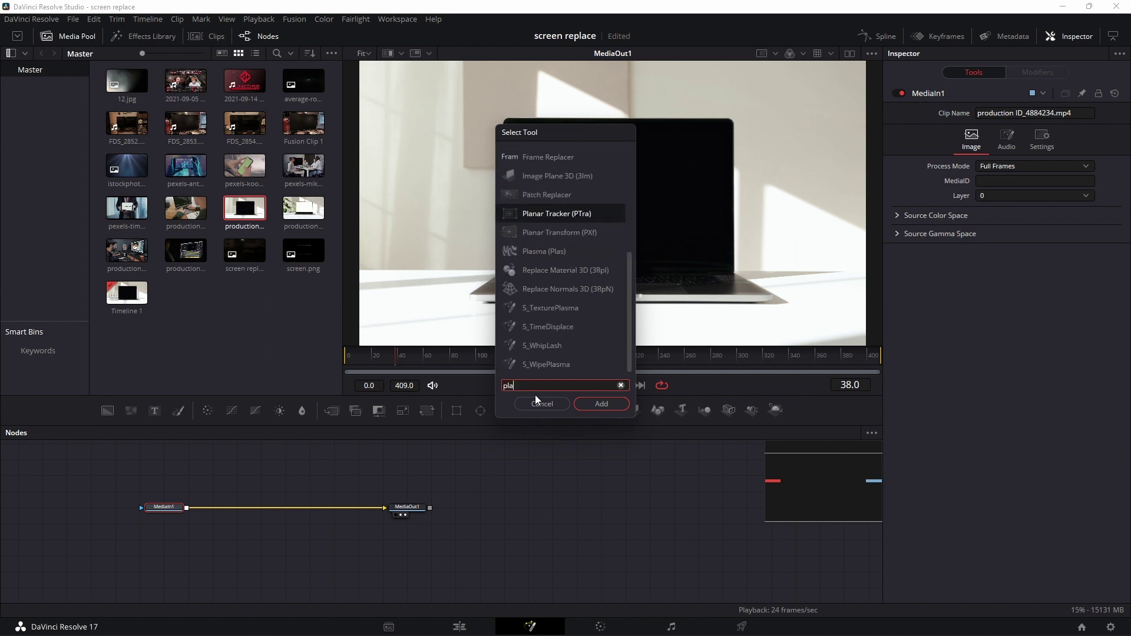
Add a Planar Tracker after the laptop clip and compare channels, settling on Red.
left_click(593, 401)
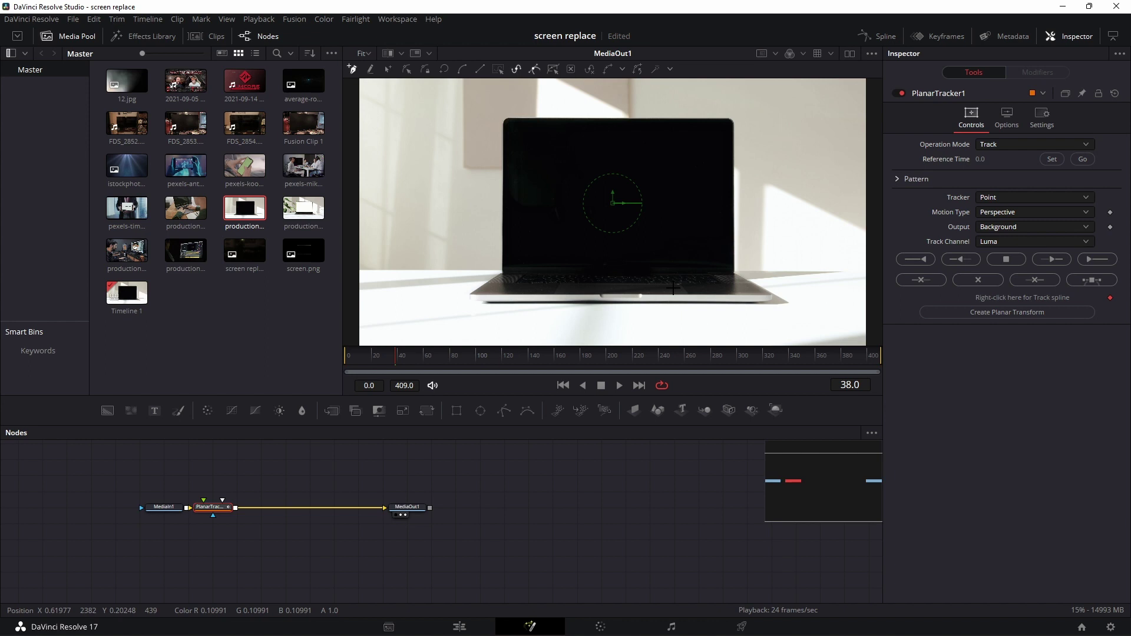
left_click(803, 52)
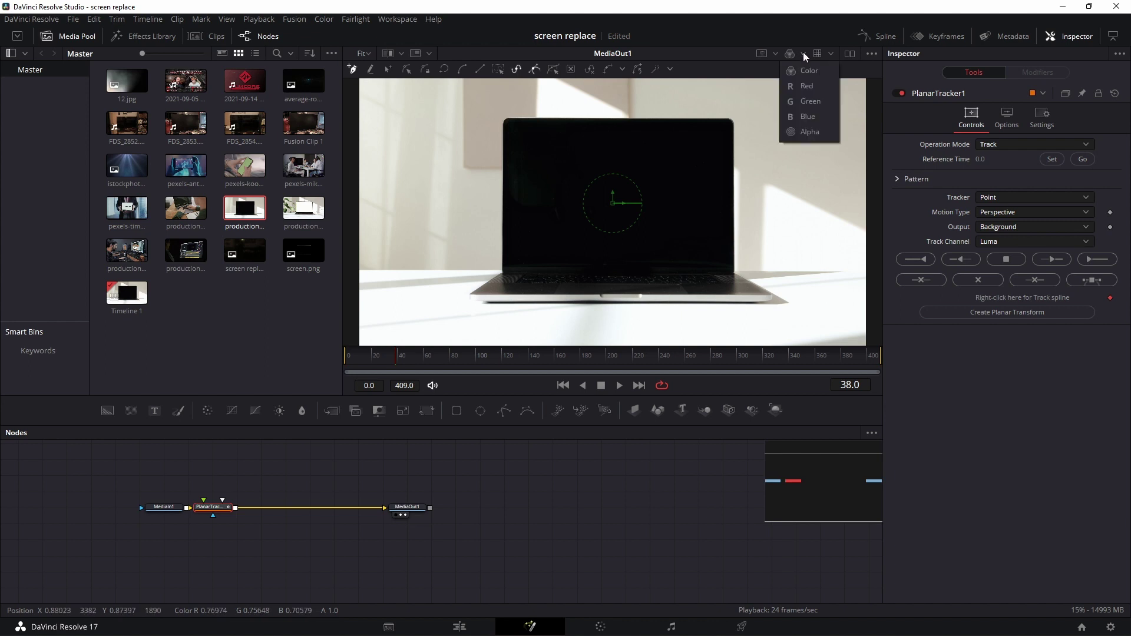
left_click(806, 86)
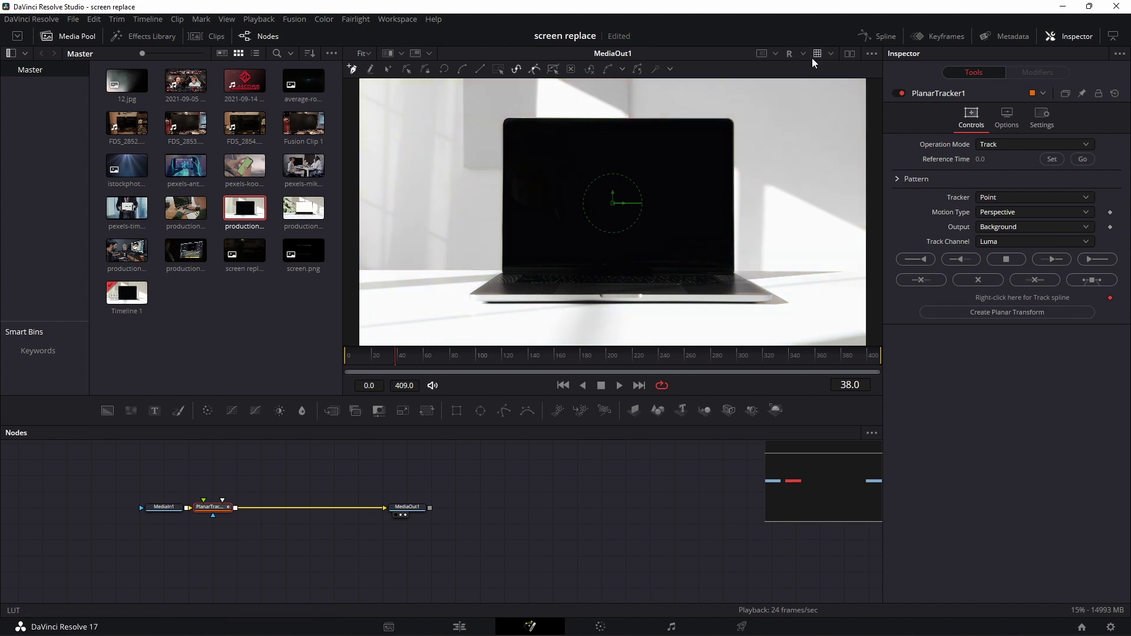
left_click(804, 53)
left_click(813, 96)
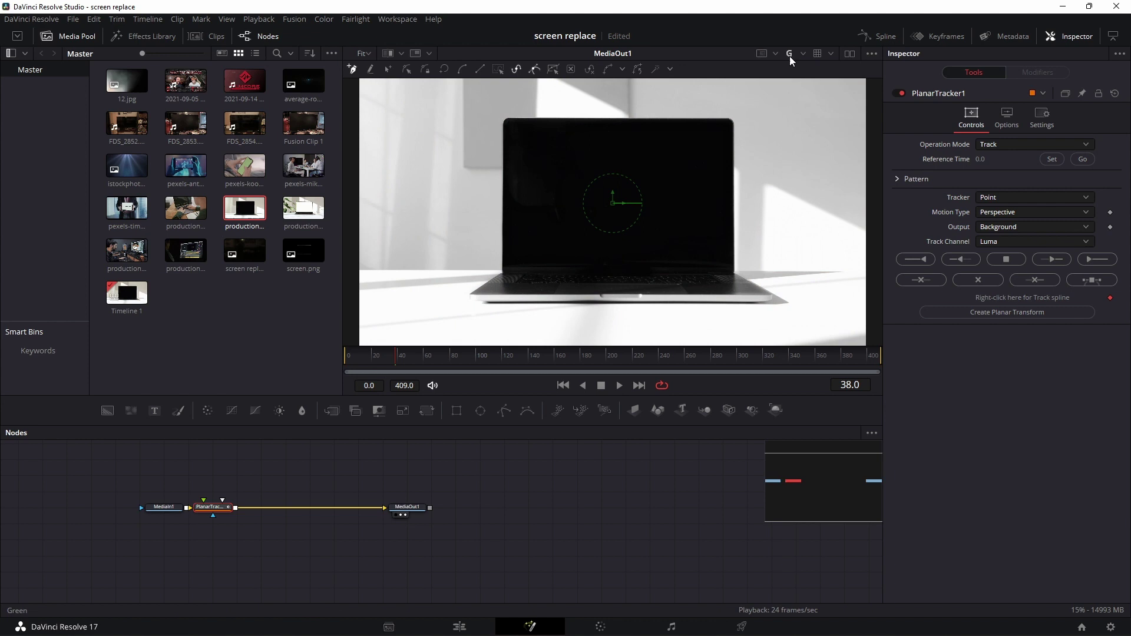
left_click(803, 53)
left_click(816, 113)
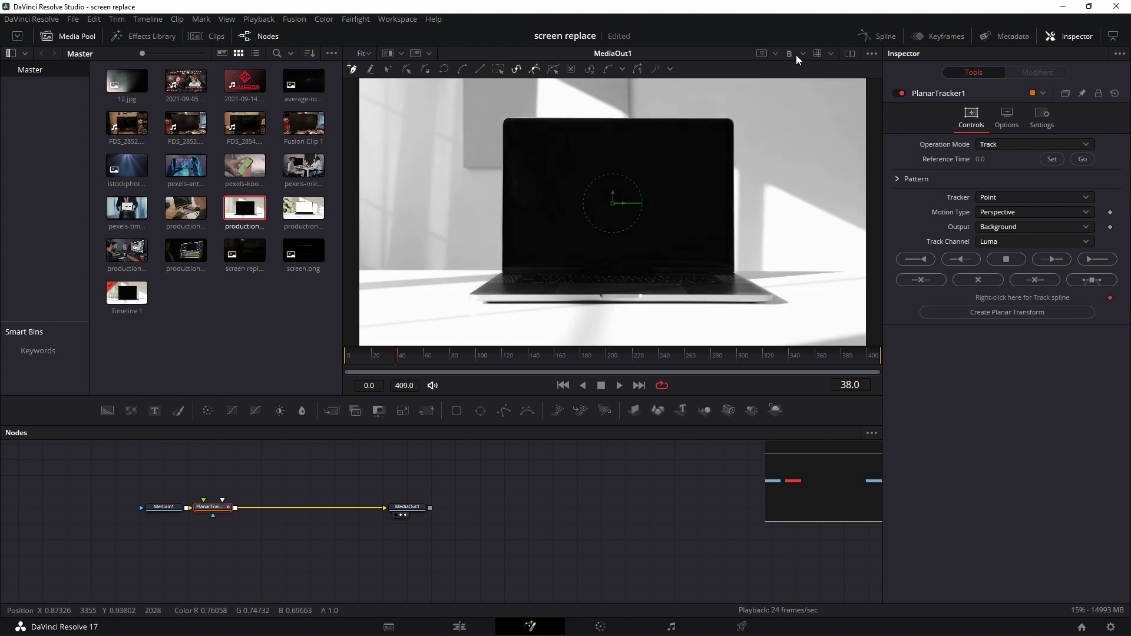
left_click(805, 53)
left_click(807, 83)
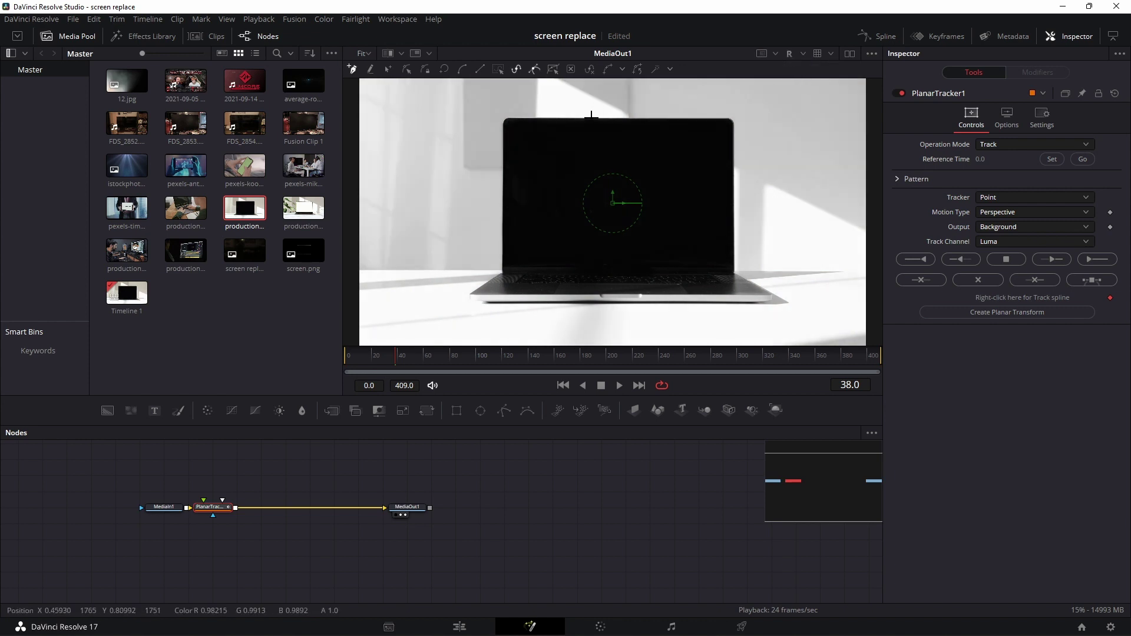
Outline the laptop screen with a polygon through its four corners.
left_click_drag(501, 118, 451, 118)
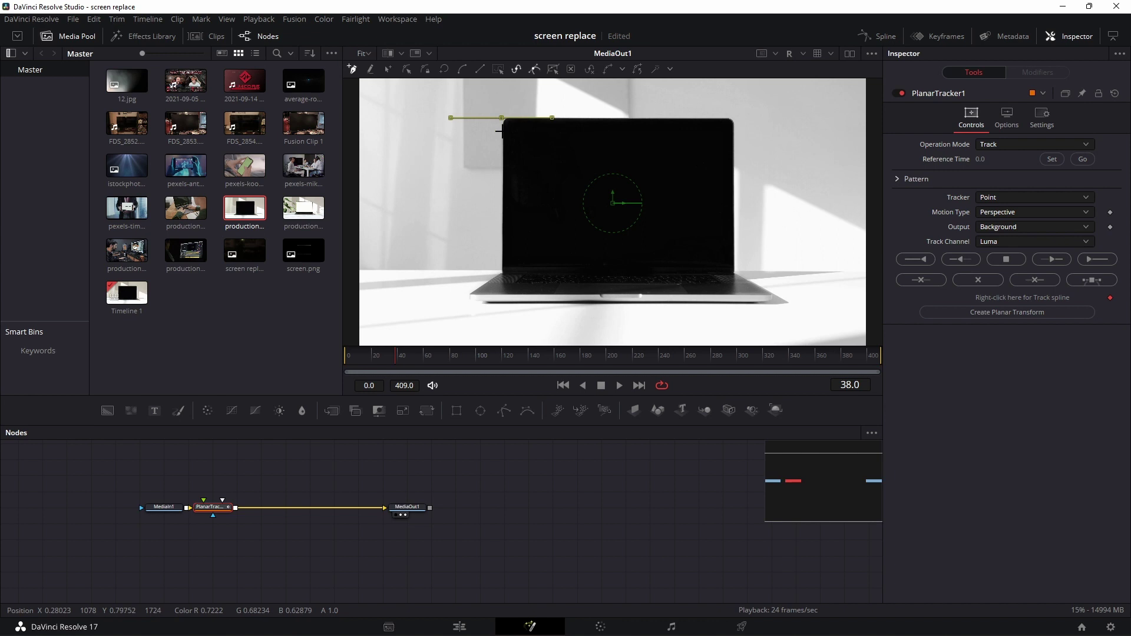
left_click(500, 268)
left_click(739, 267)
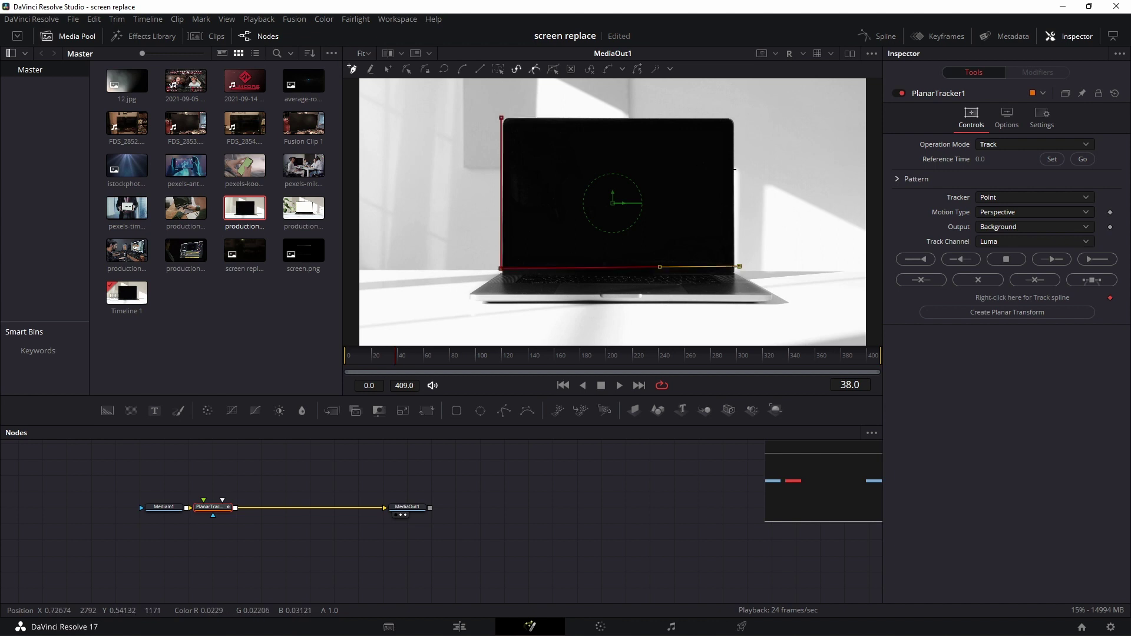
left_click(734, 115)
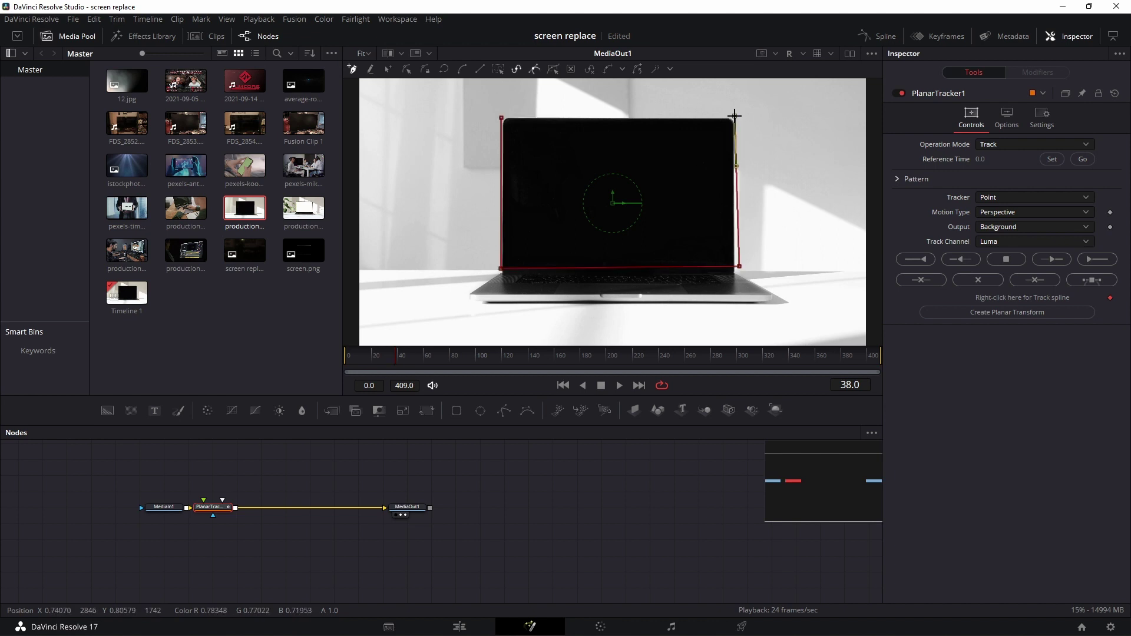
Close the screen polygon and set Hybrid Point/Area, Translation Rotation Scale, Red channel.
left_click(503, 118)
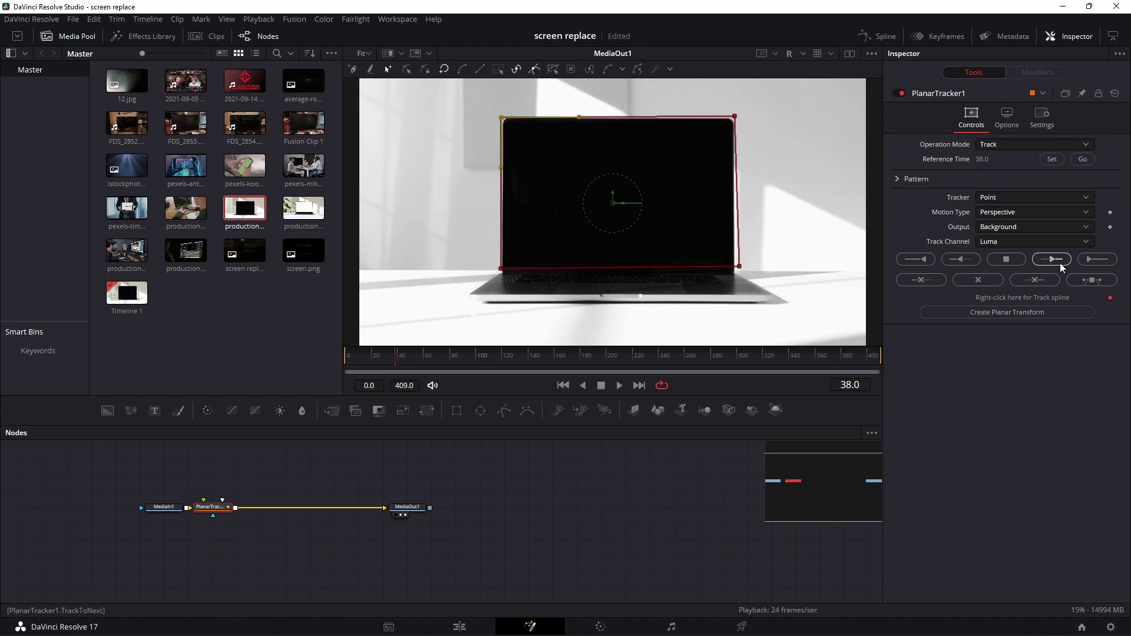
left_click(1016, 197)
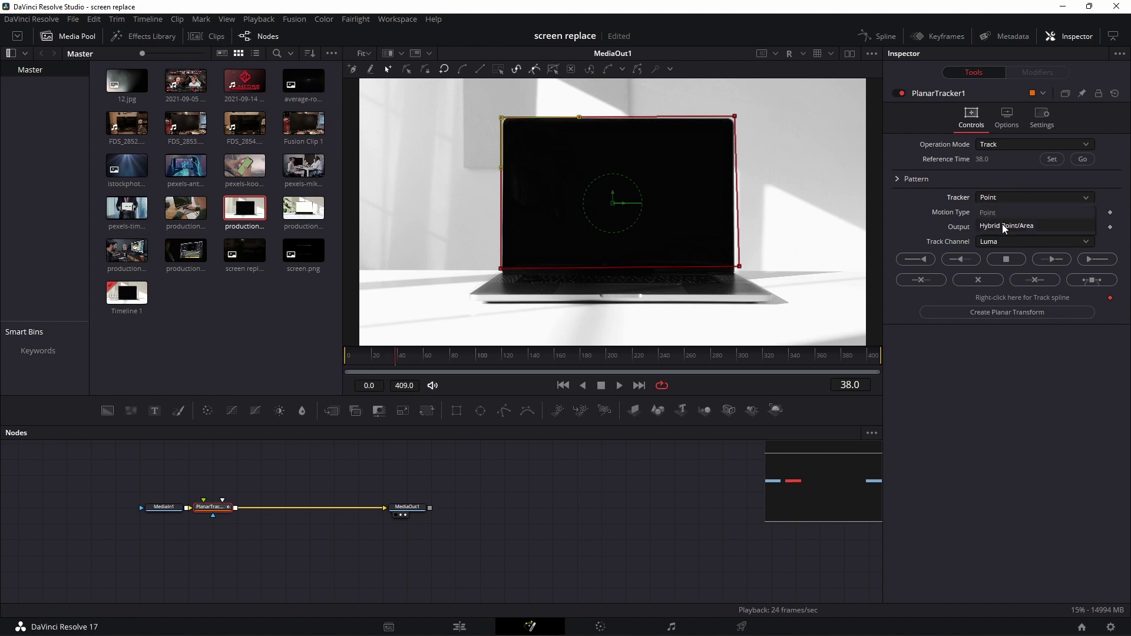
left_click(1002, 225)
left_click(1015, 214)
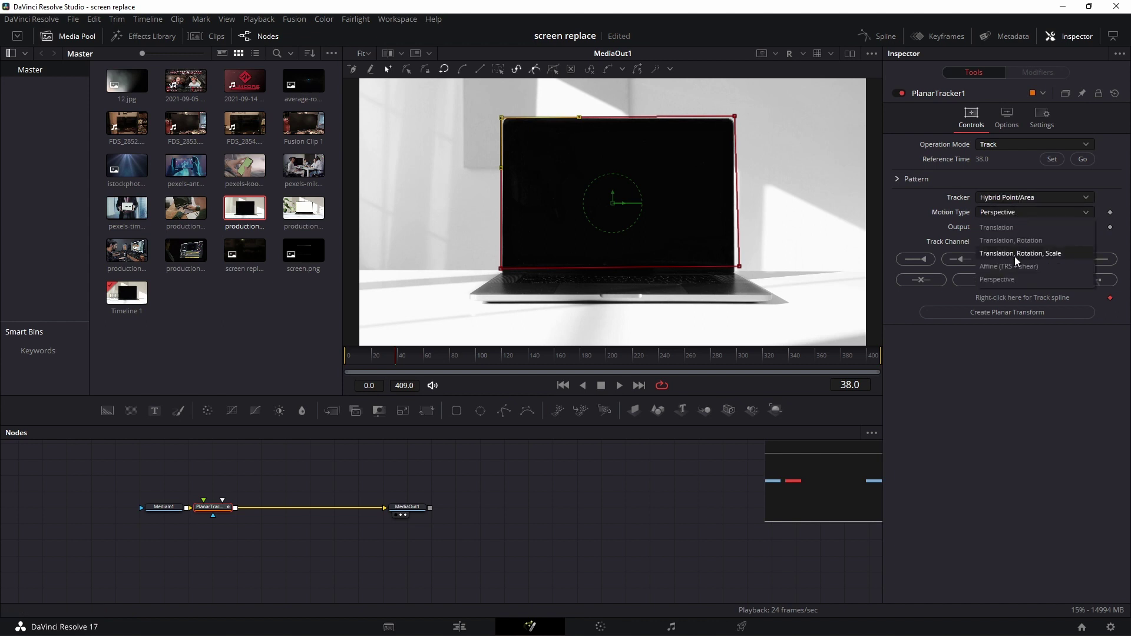
left_click(1013, 253)
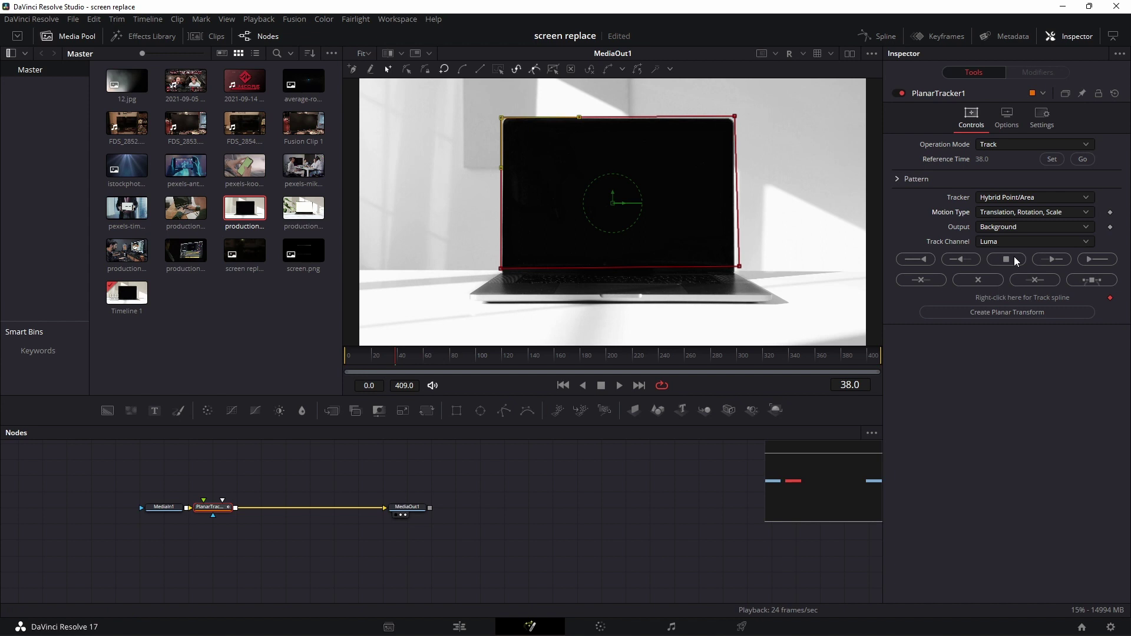
left_click(991, 241)
left_click(999, 257)
Track the screen forward to the last frame, then backward from frame 38 to the start.
left_click(1091, 265)
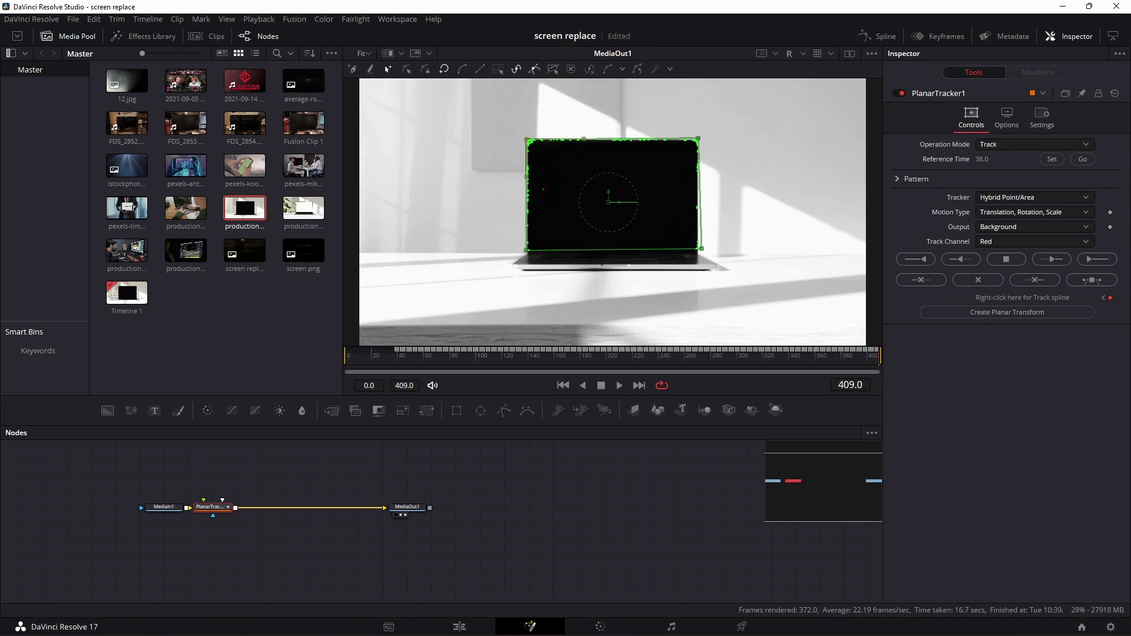
left_click(1081, 160)
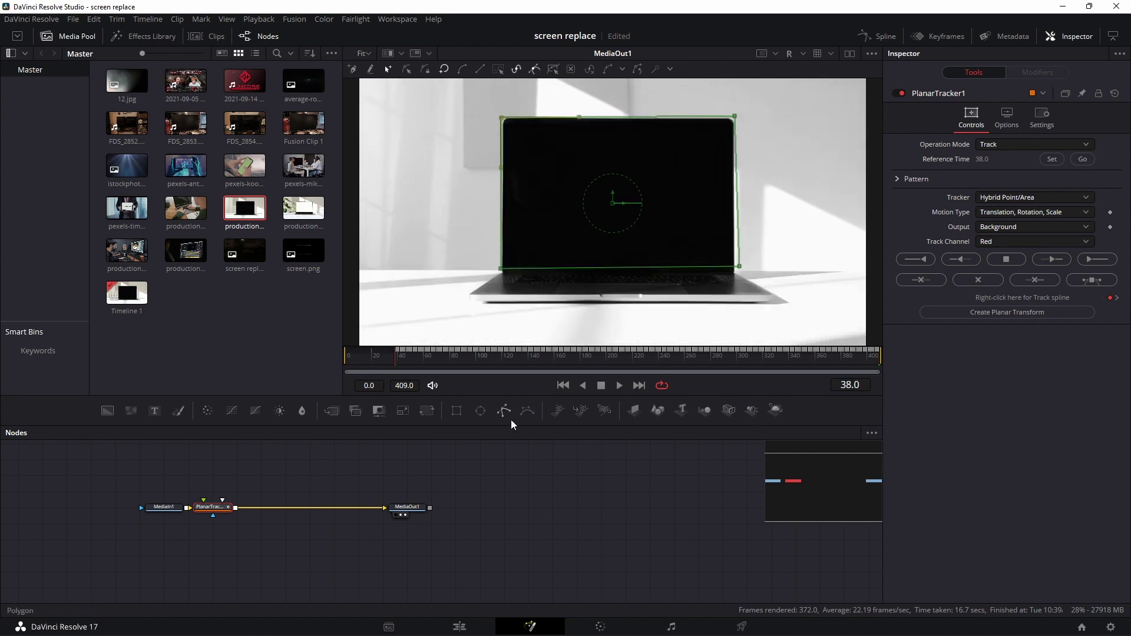
left_click(914, 260)
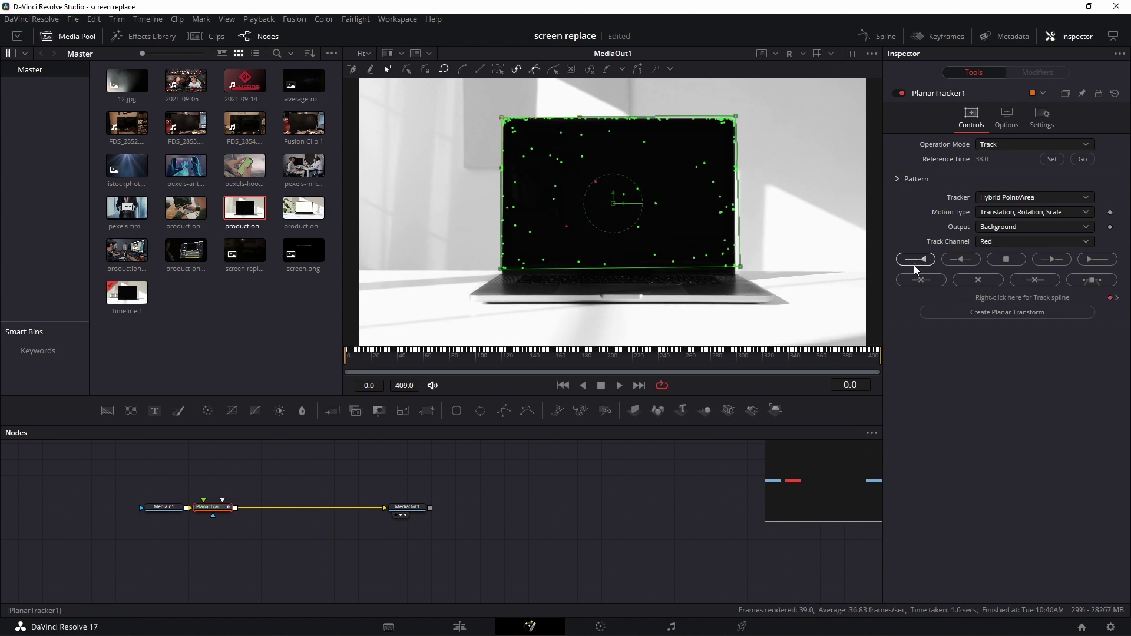
Add the 2021-09-05 clip to the node graph and return the viewer to full colour.
scroll(679, 503, "left", 3)
scroll(680, 503, "up", 2)
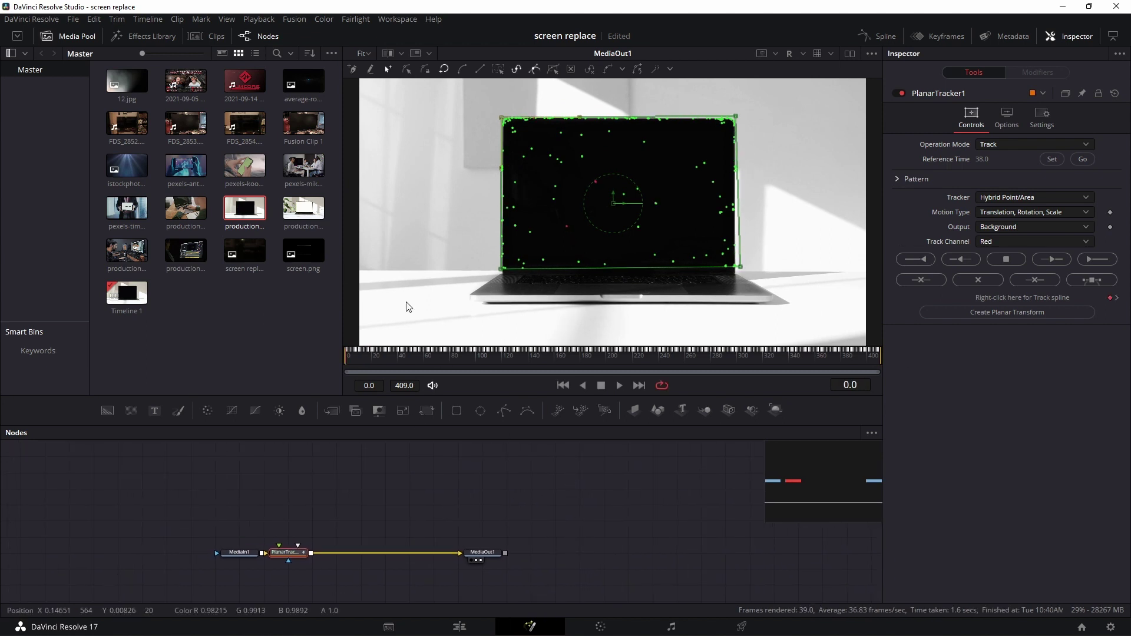
left_click_drag(186, 80, 258, 474)
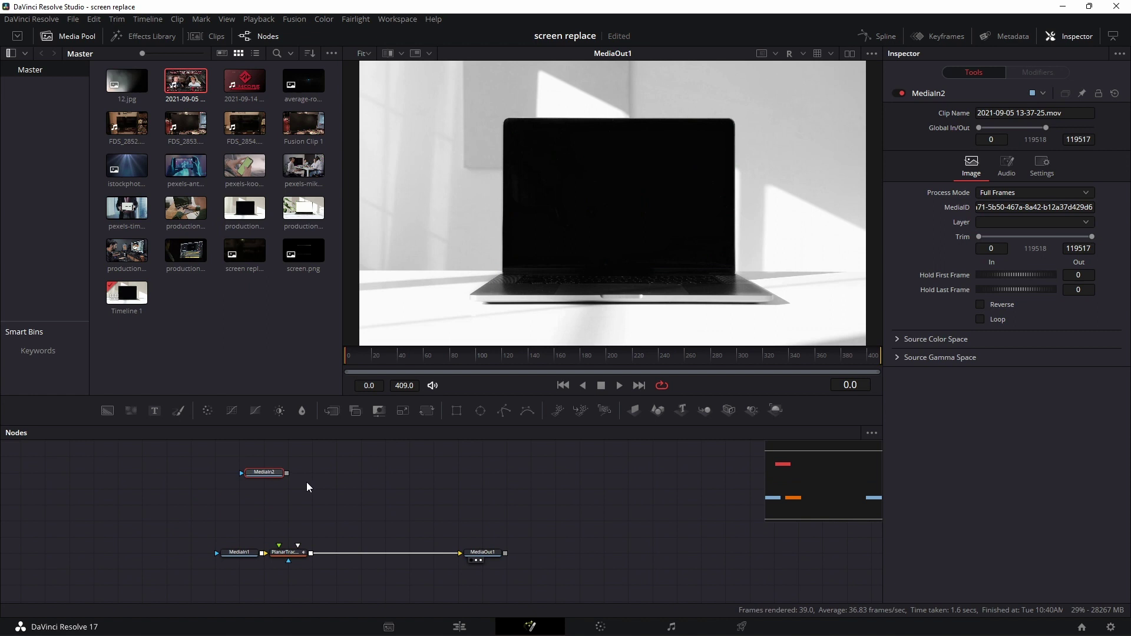
left_click(802, 54)
left_click(801, 78)
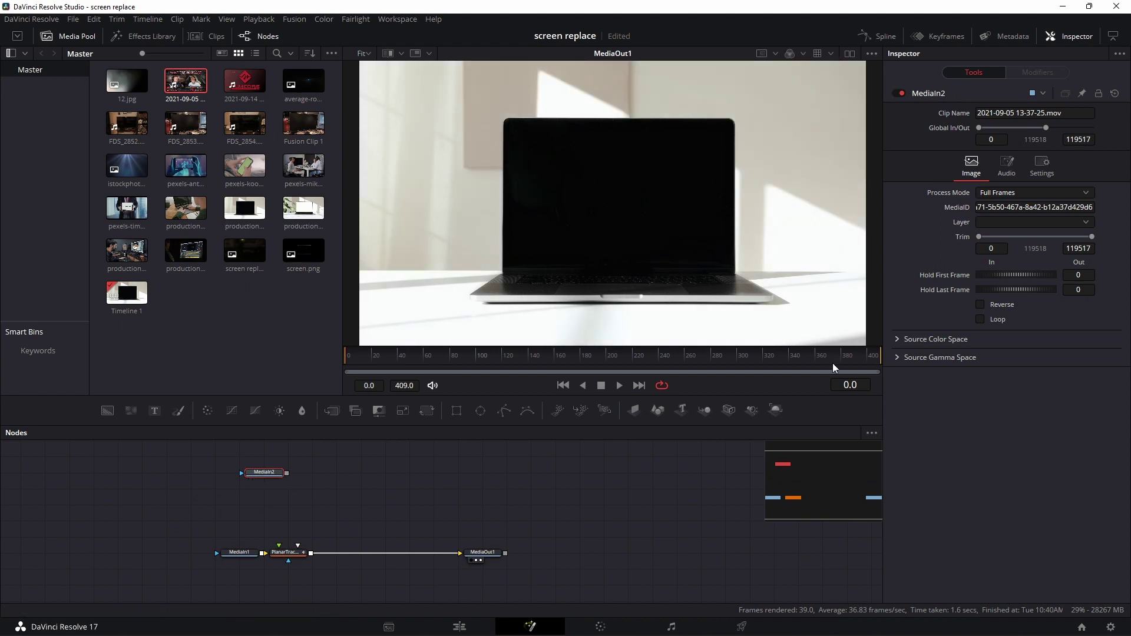
Connect the new clip to the planar tracker's foreground input and open its Operation Mode options.
left_click_drag(286, 473, 191, 552)
left_click(288, 552)
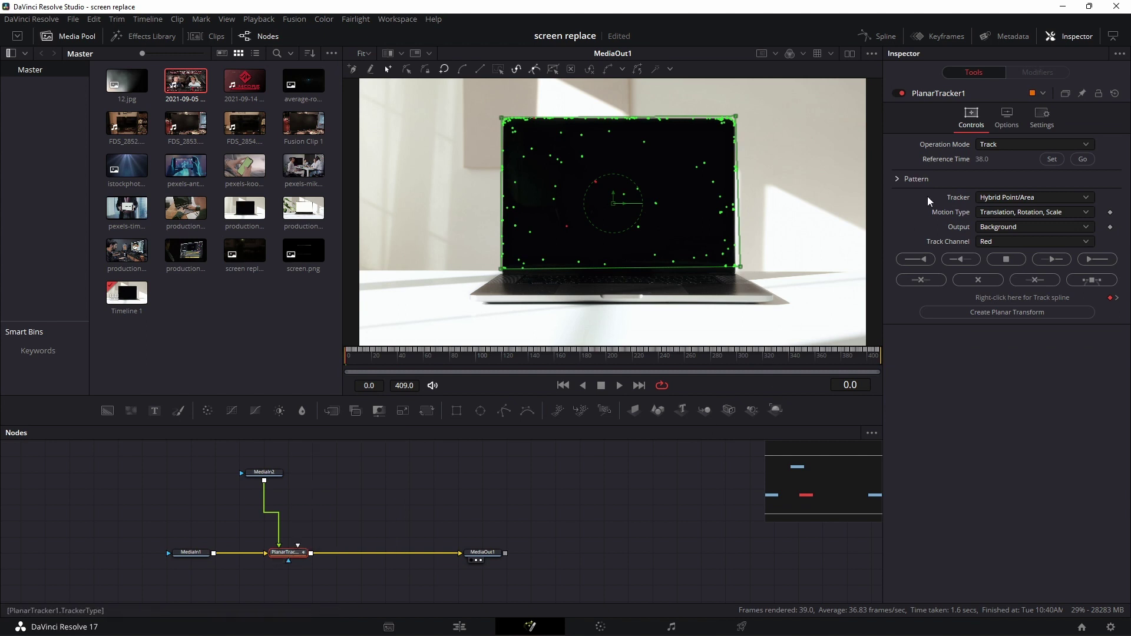
left_click(1003, 144)
Switch to Corner Pin, drag the insert's four corners onto the laptop screen, then deselect.
left_click(1007, 185)
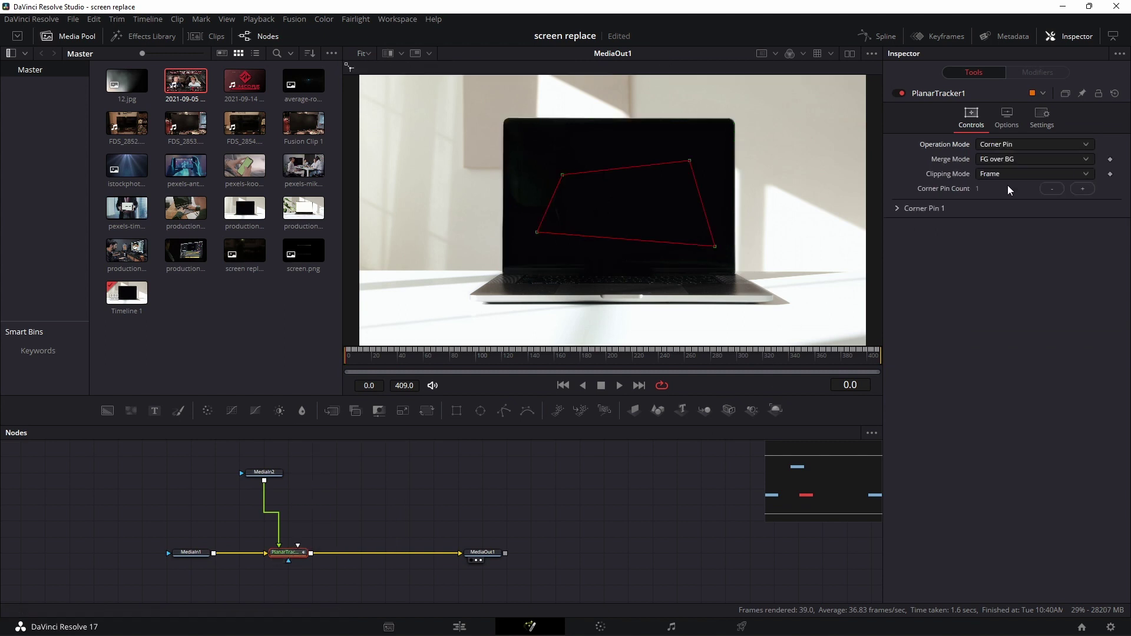
left_click_drag(536, 232, 505, 267)
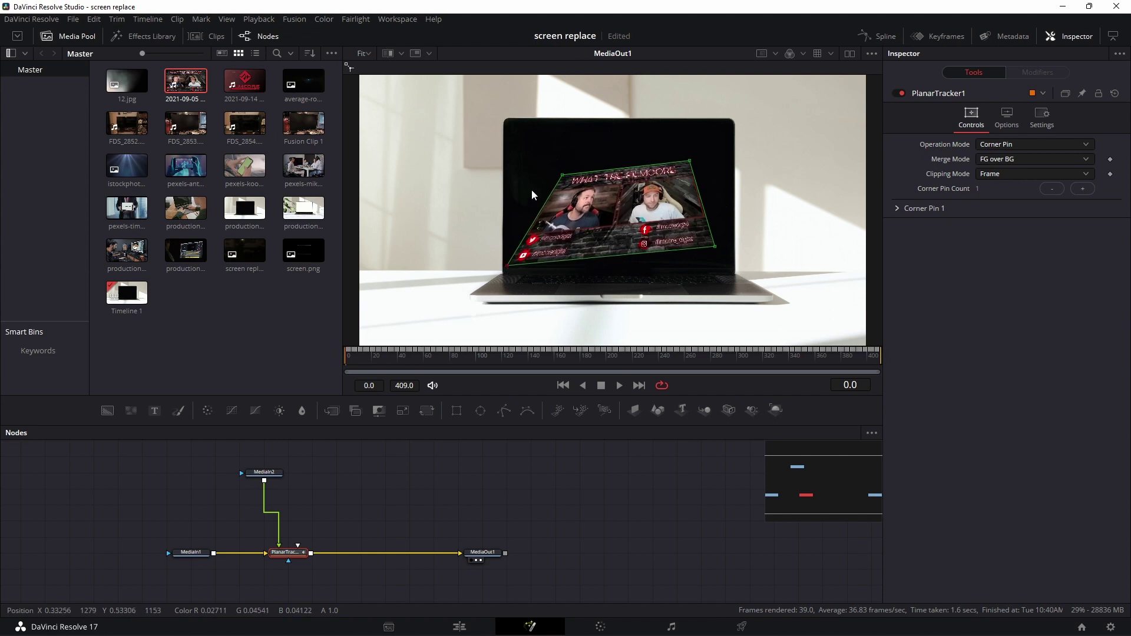
left_click_drag(561, 176, 509, 126)
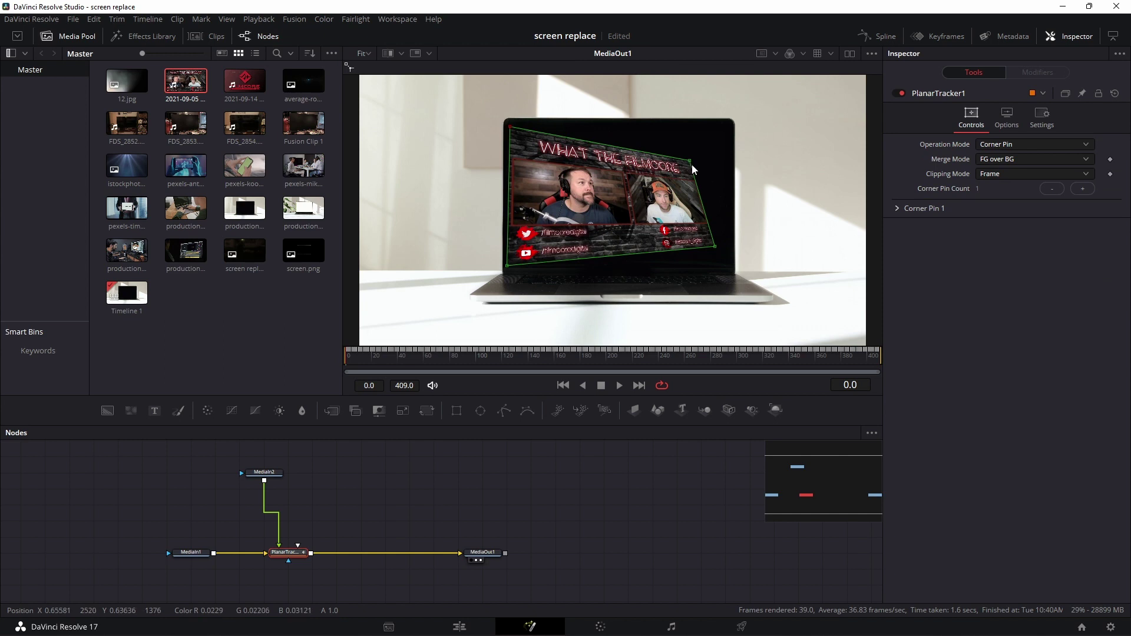
left_click_drag(688, 161, 727, 129)
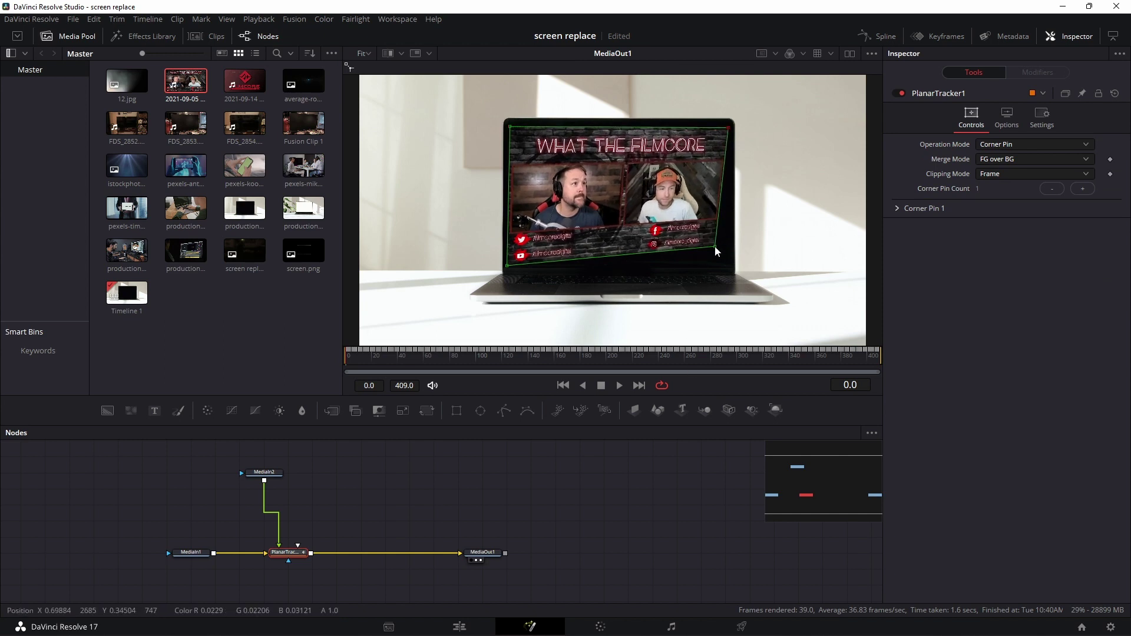
left_click_drag(715, 245, 725, 266)
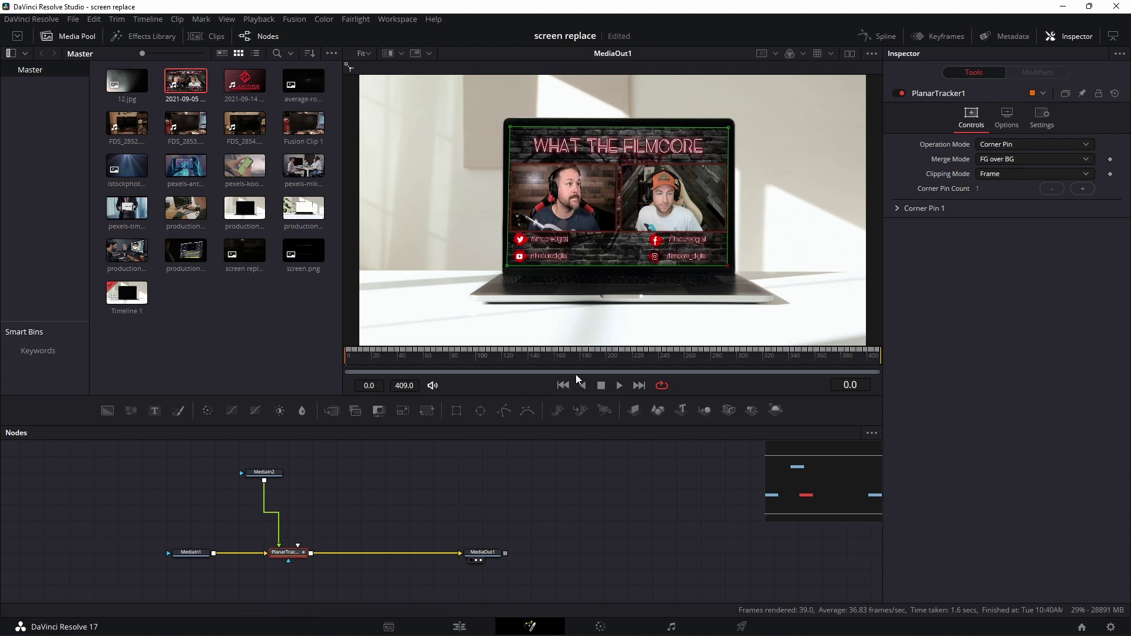
left_click(425, 516)
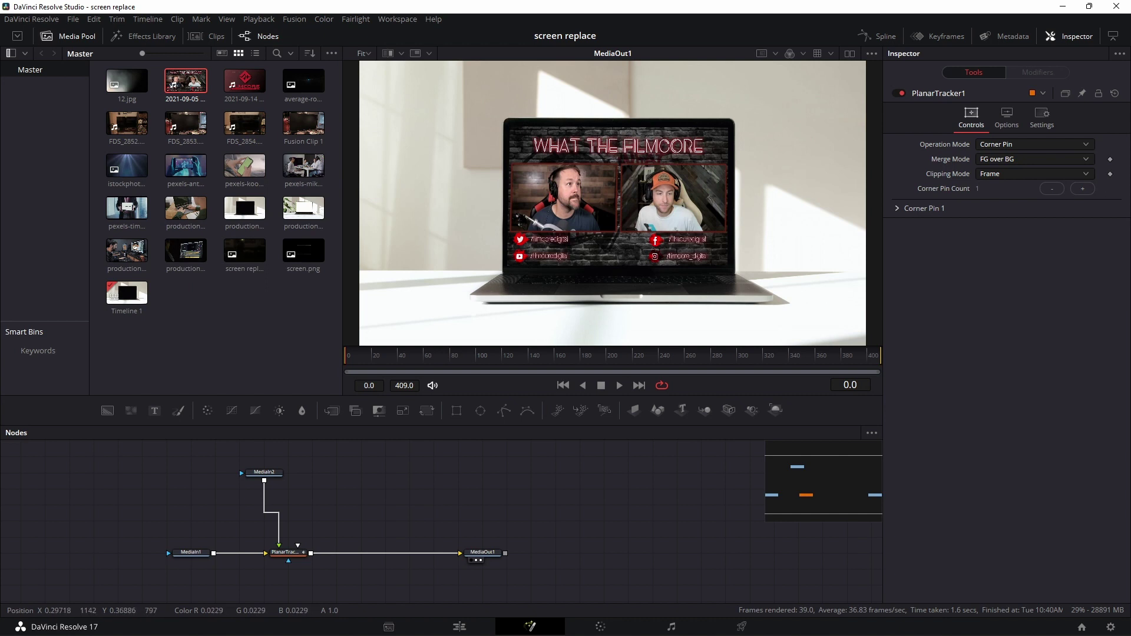
Set the corner pin's Apply Mode to Screen with gain 0.673, then play the composite.
left_click(285, 553)
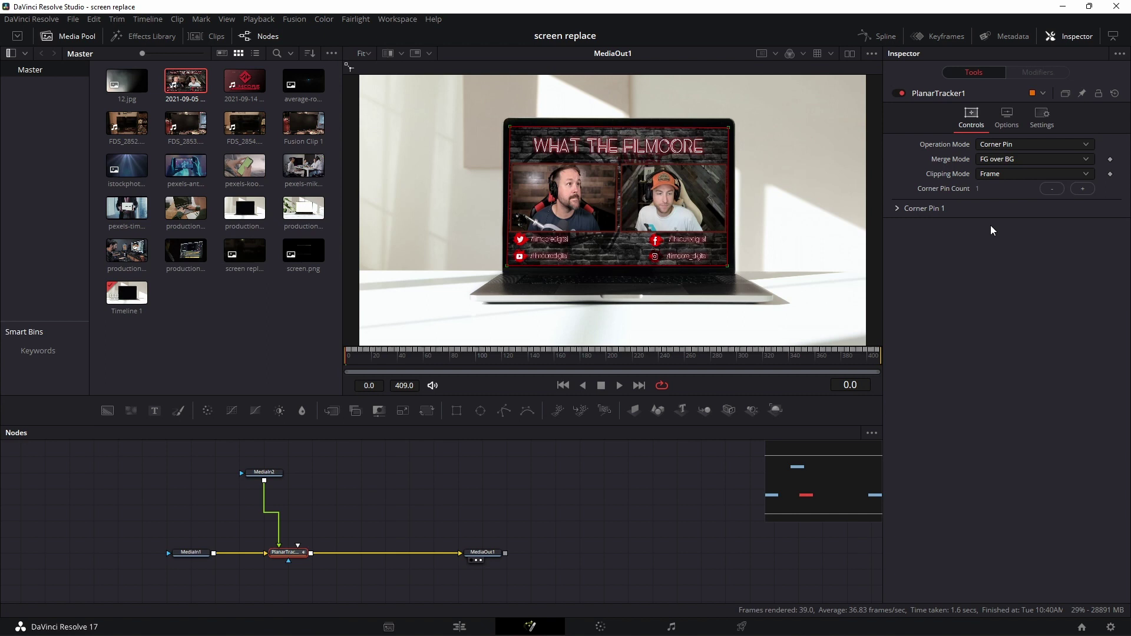
left_click(897, 208)
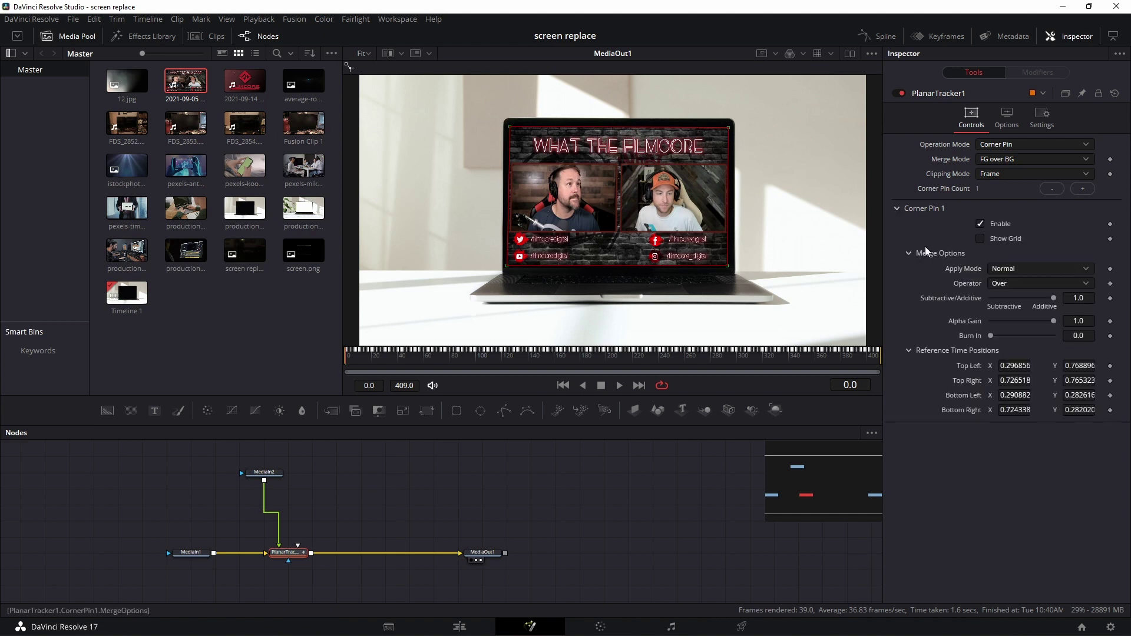
left_click(1009, 271)
left_click(1020, 299)
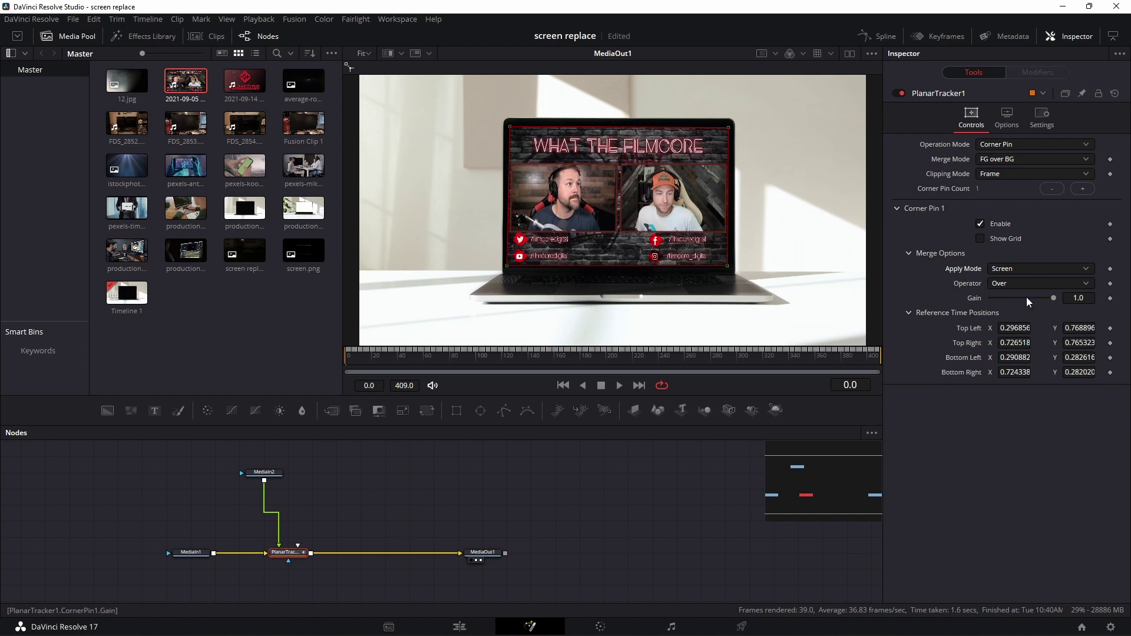
left_click_drag(1049, 298, 1032, 296)
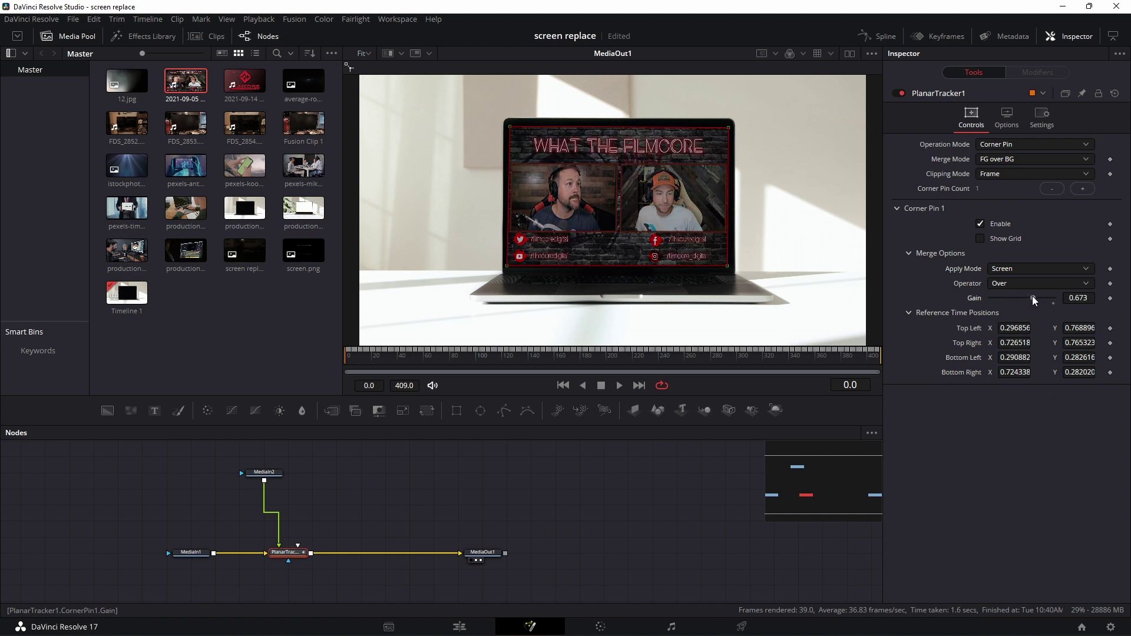
left_click(403, 520)
key("space")
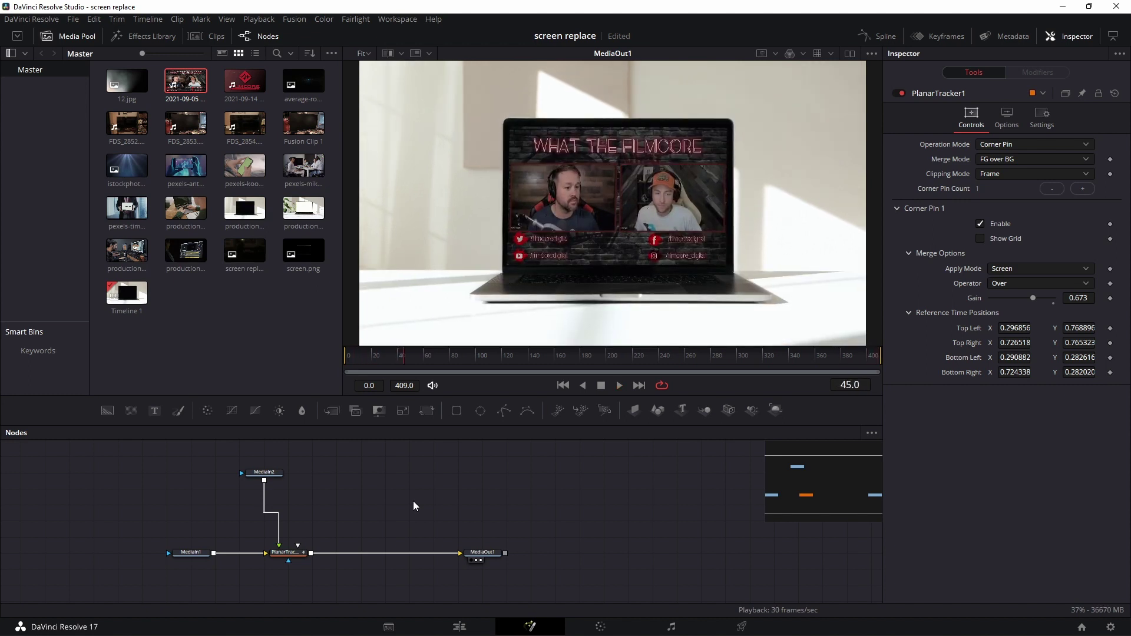
Return to the Edit page showing Timeline 1 after reviewing playback.
left_click(459, 627)
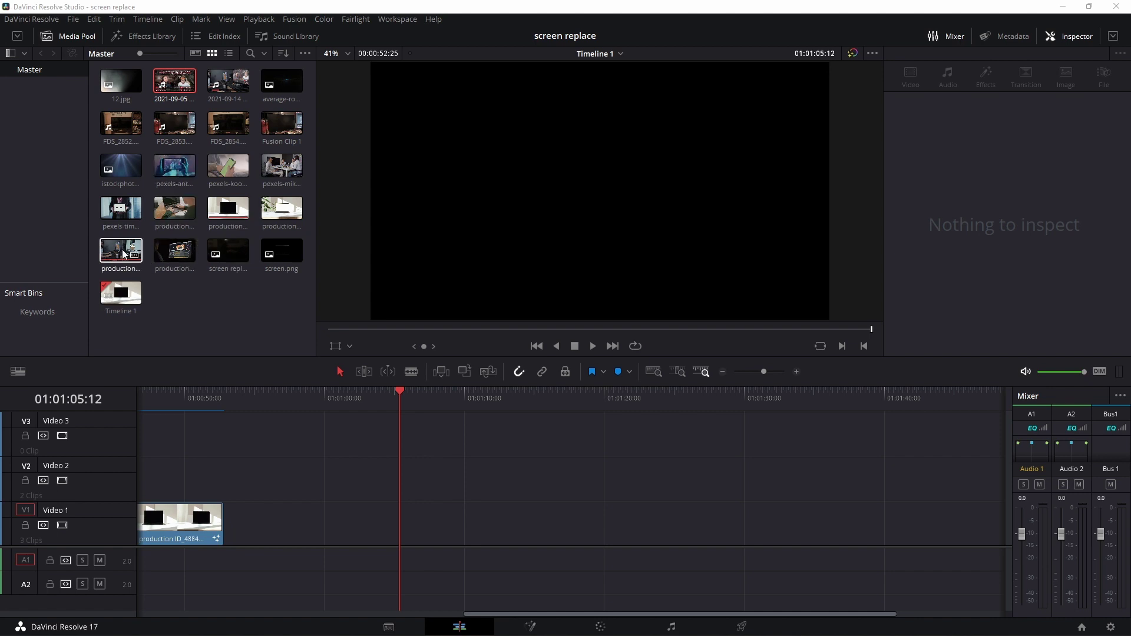
Place the desk clip on Video 1 and insert a Planar Tracker in Fusion.
left_click_drag(126, 250, 394, 536)
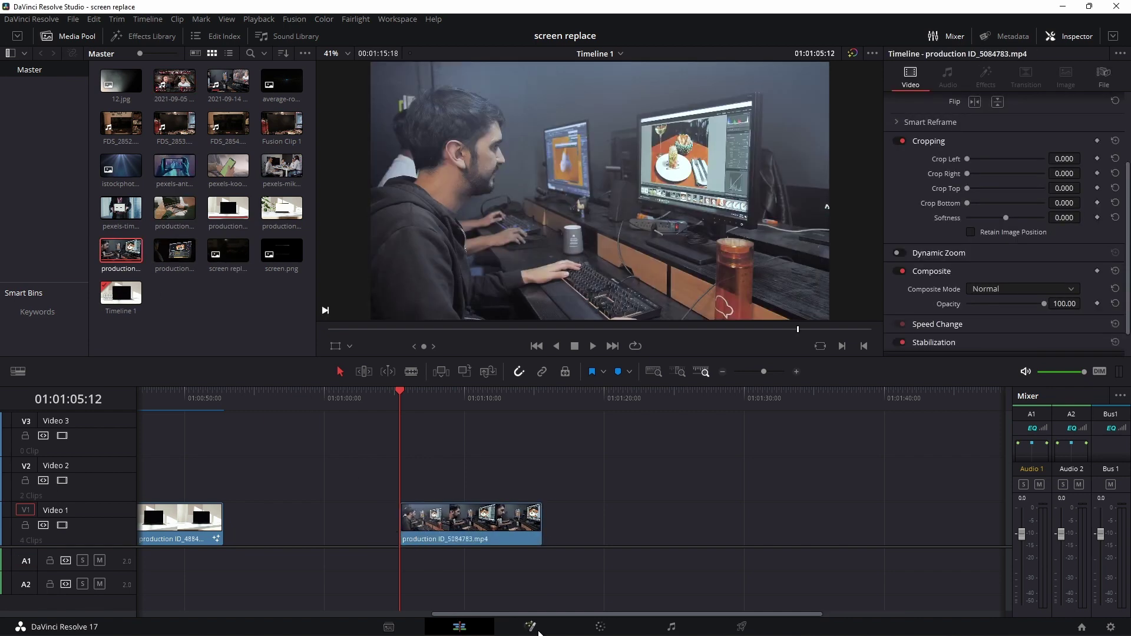
left_click(534, 628)
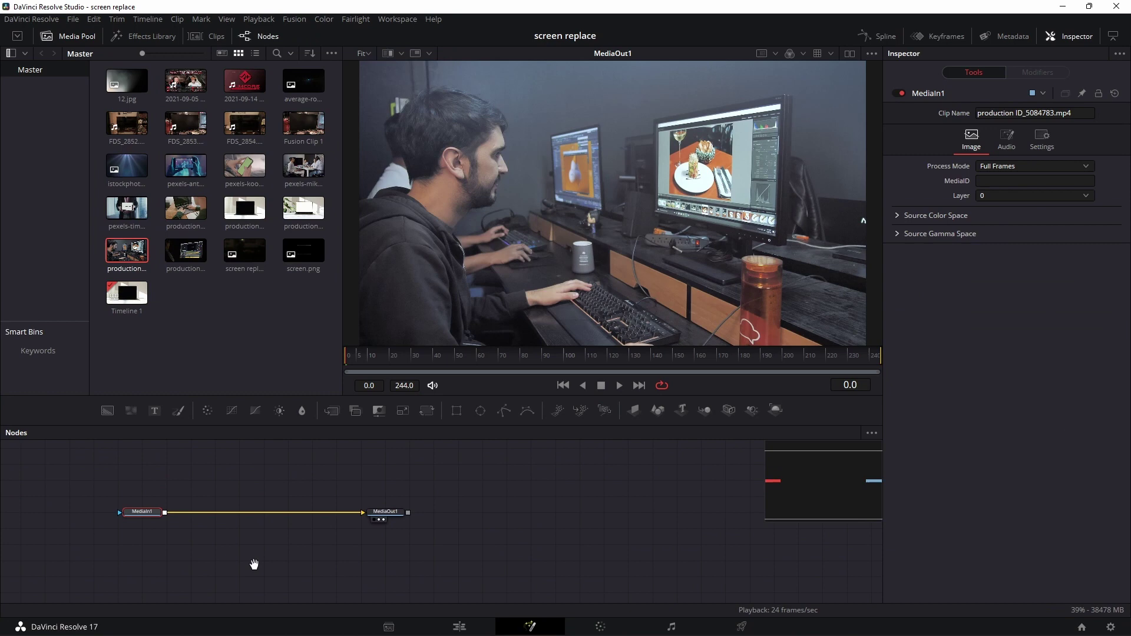
left_click_drag(253, 564, 271, 565)
key("shift+space")
type("plana")
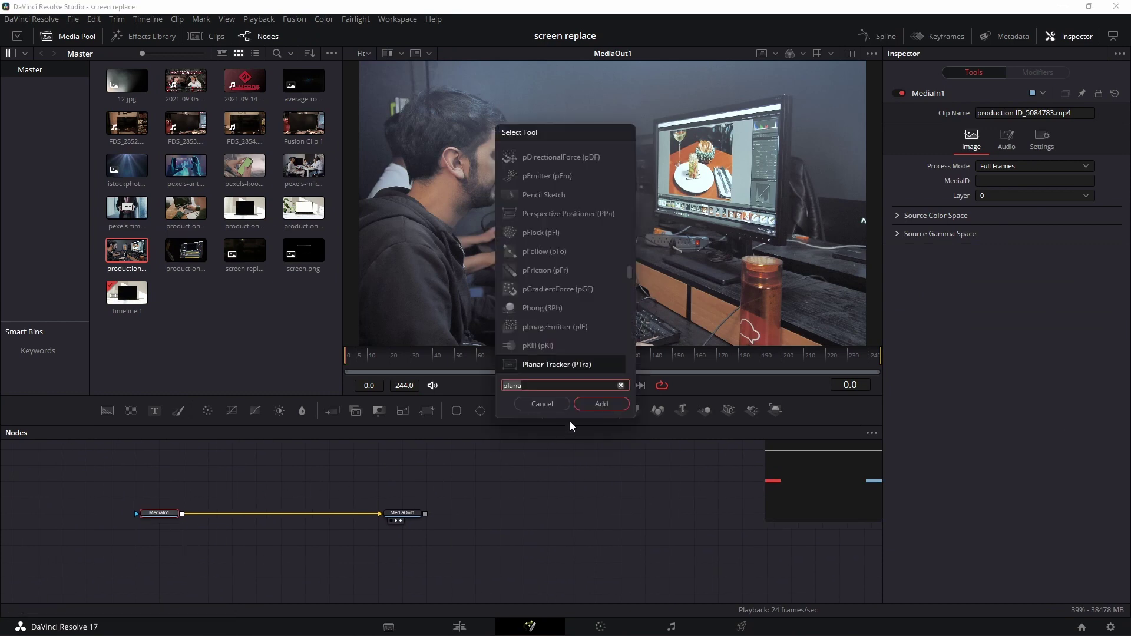
left_click(612, 403)
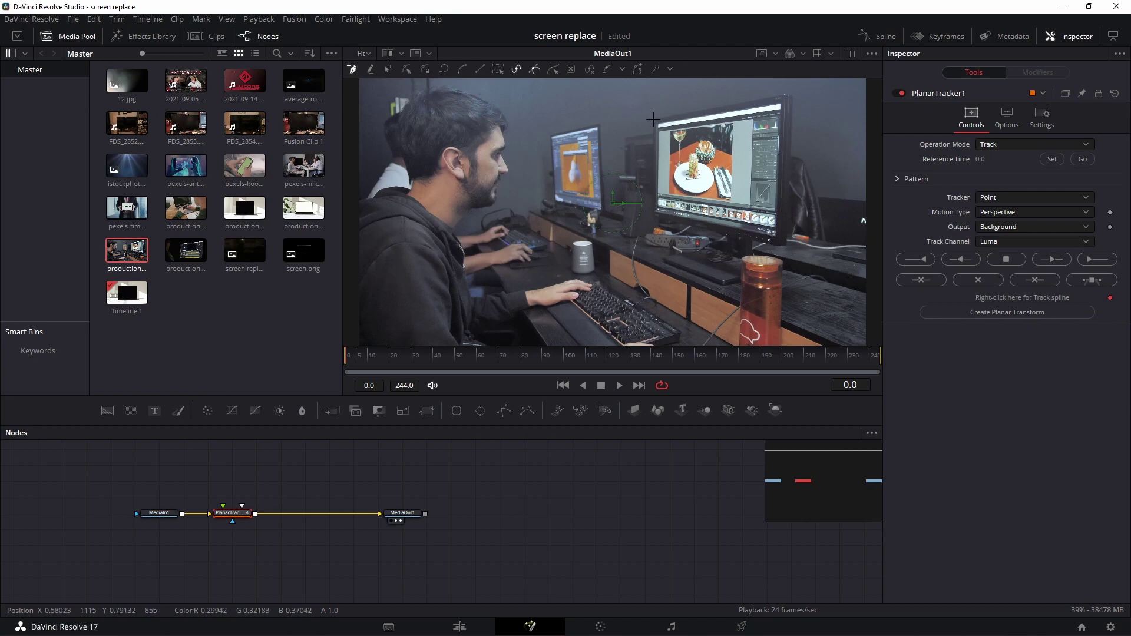
Outline the monitor's screen with a closed polygon and track it forward to frame 244.
left_click(654, 120)
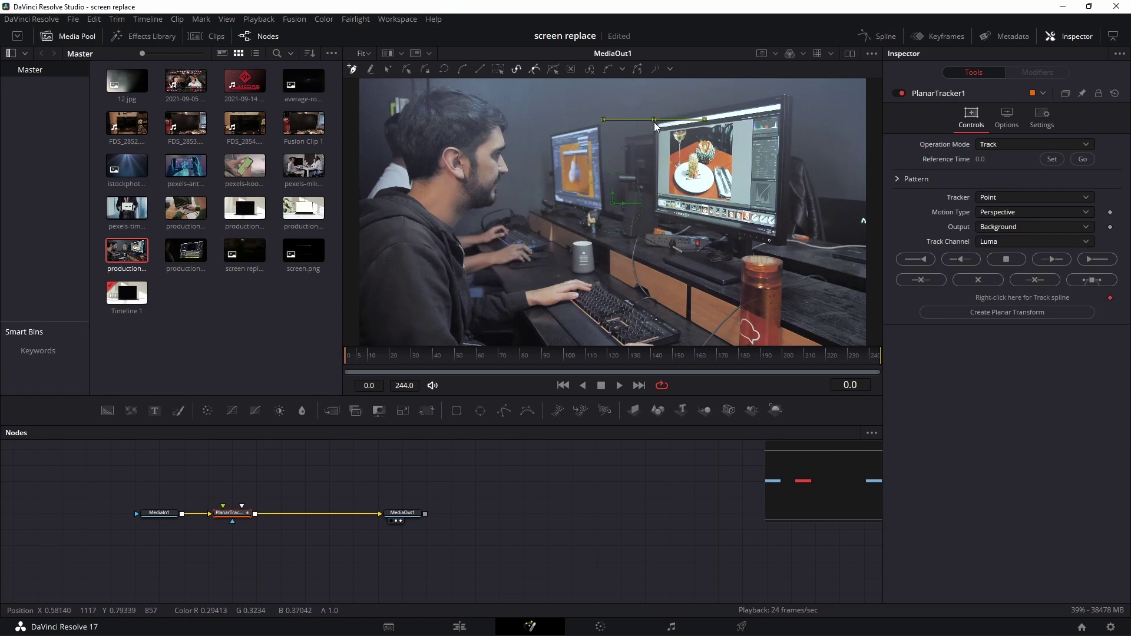
left_click(652, 215)
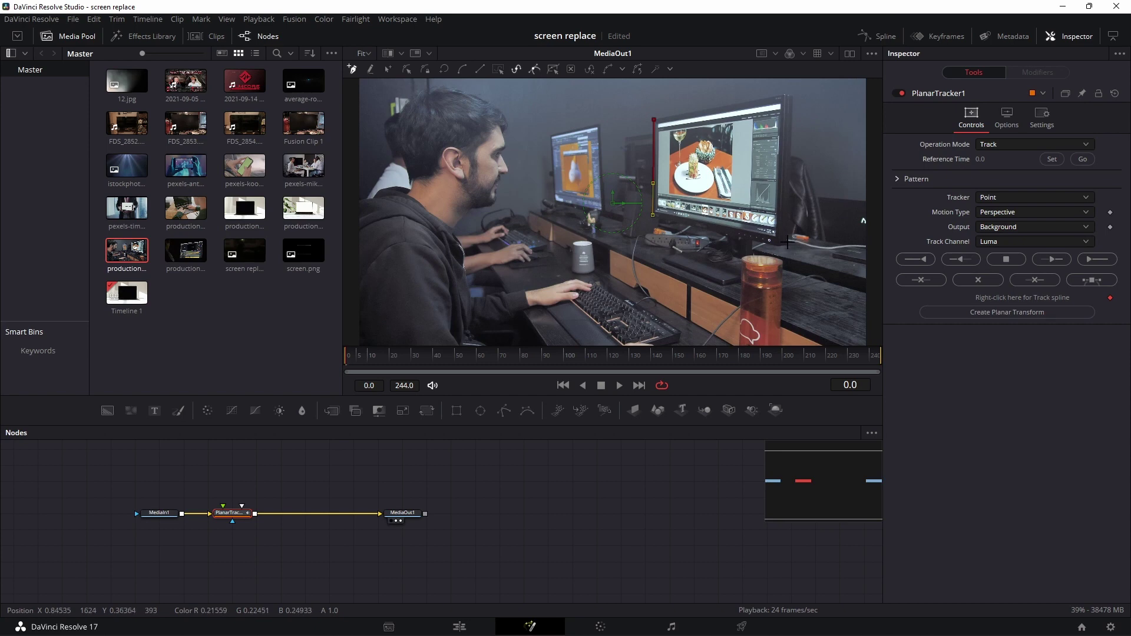
left_click(768, 239)
left_click(791, 93)
left_click(654, 116)
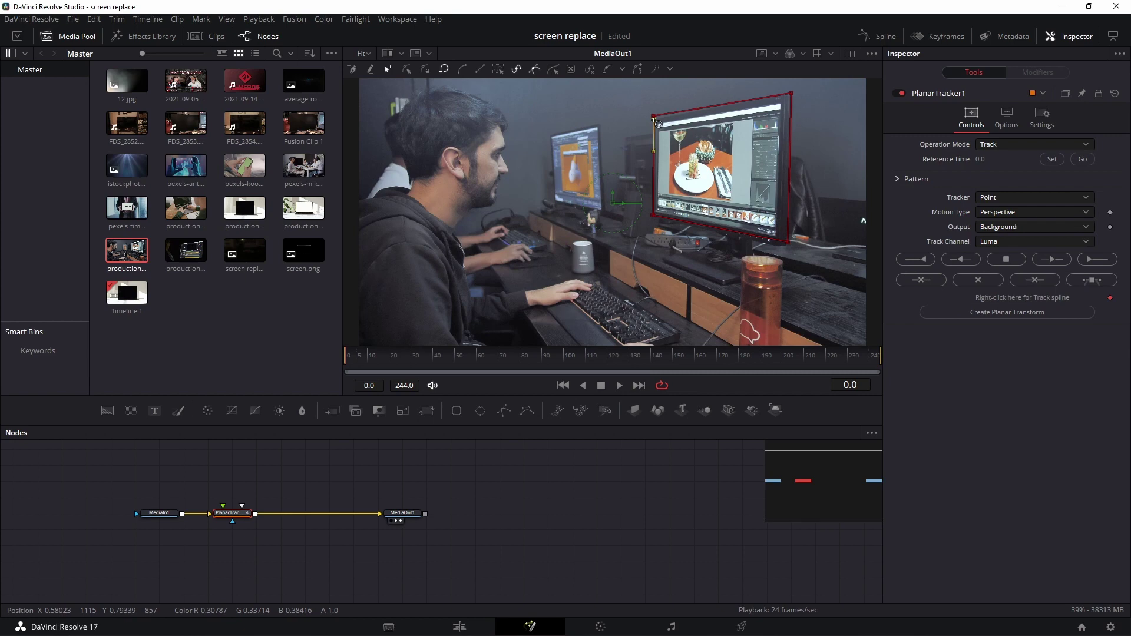
left_click(1091, 259)
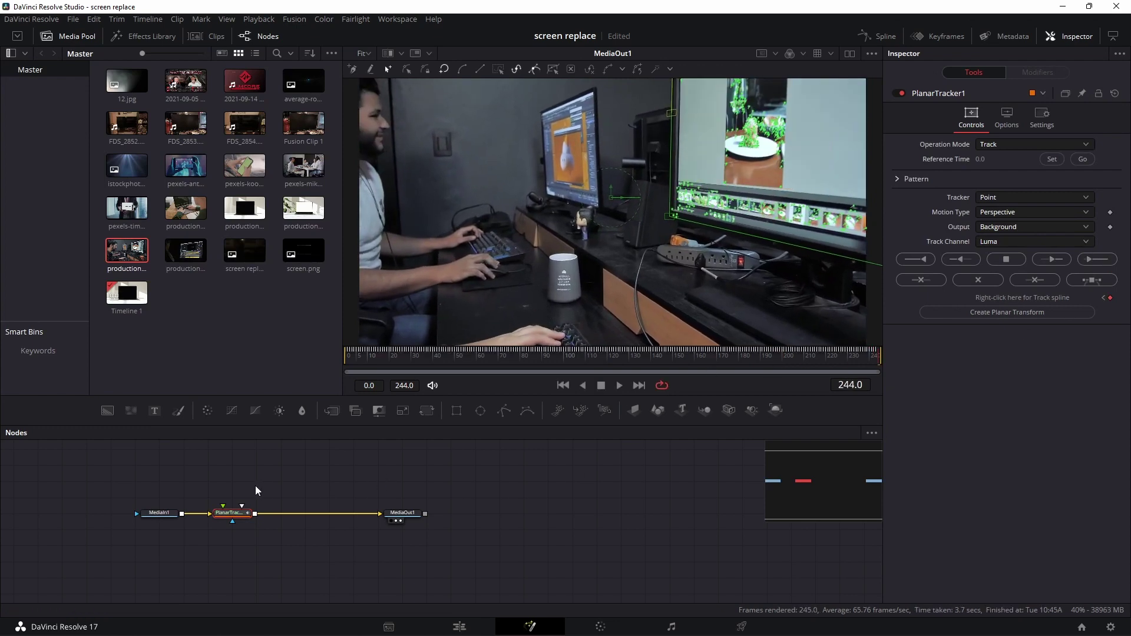
Add the 2021-09-05 recording as MediaIn2 feeding PlanarTracker1's foreground, then select the tracker.
left_click_drag(185, 83, 241, 464)
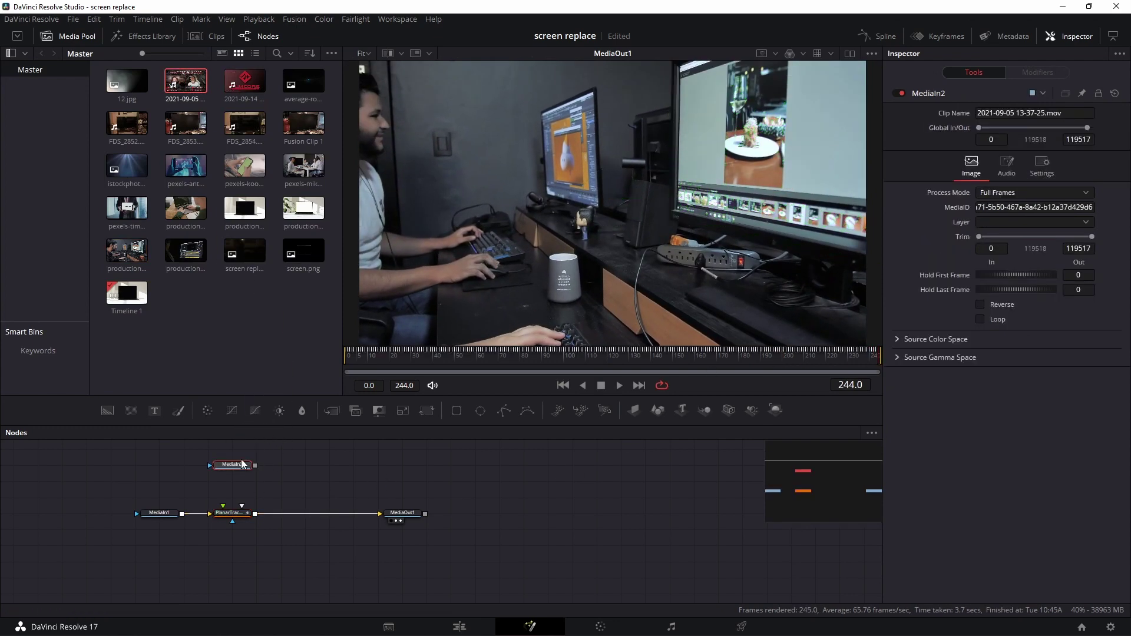
scroll(277, 470, "up", 2)
left_click_drag(233, 508, 229, 547)
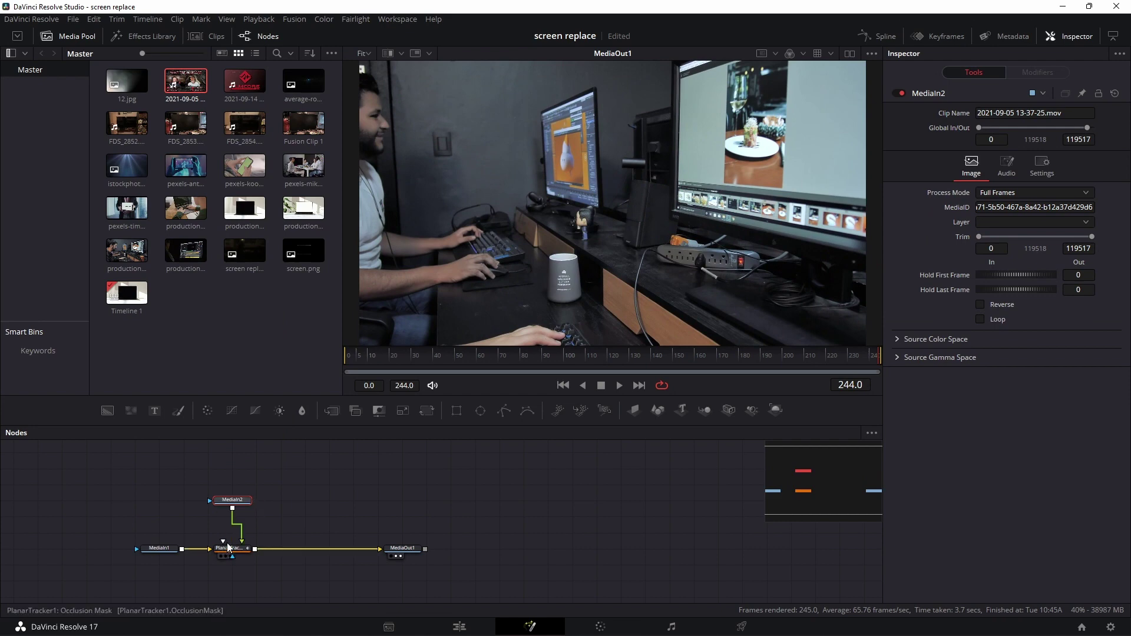
left_click(230, 547)
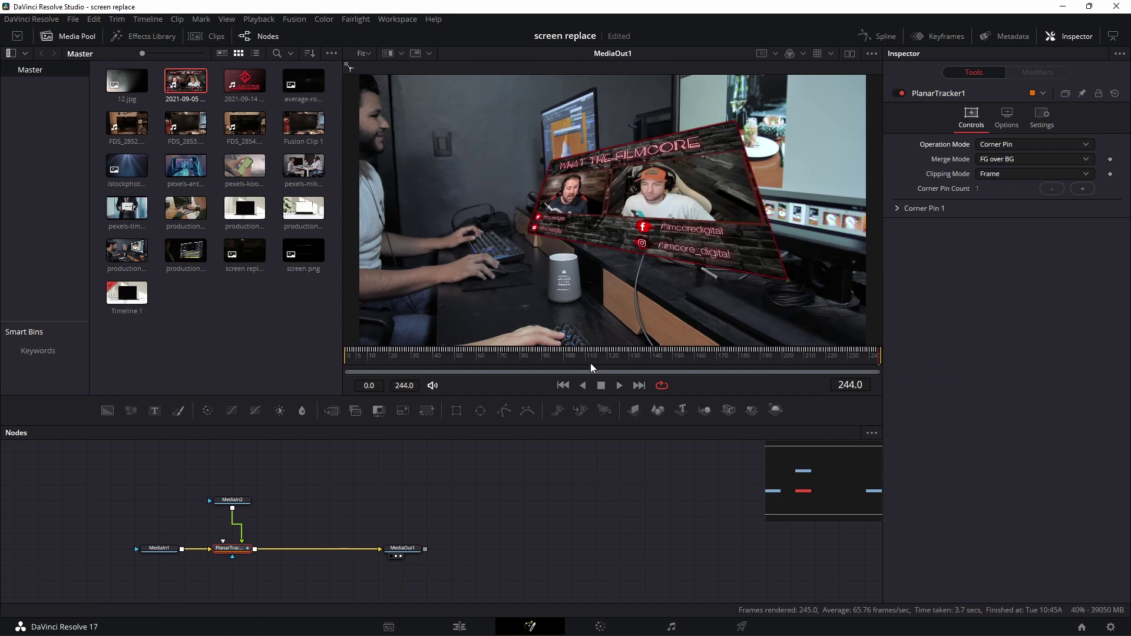
At frame 49, drag the insert's four corners onto the monitor's corners and refine bottom-right.
left_click_drag(590, 363, 454, 365)
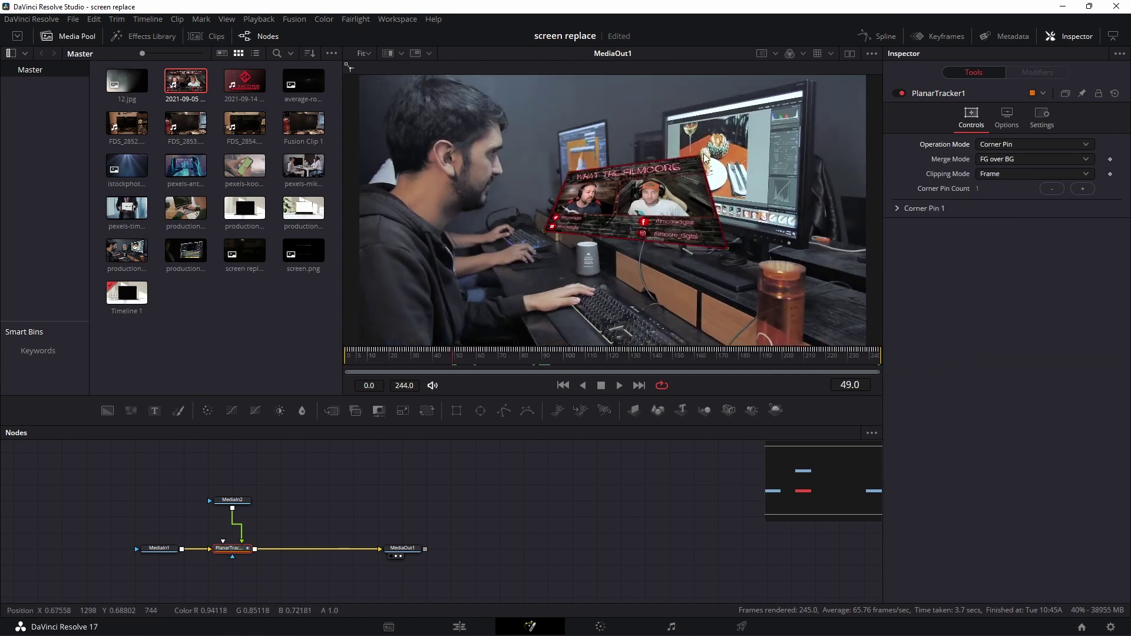
left_click_drag(697, 157, 804, 90)
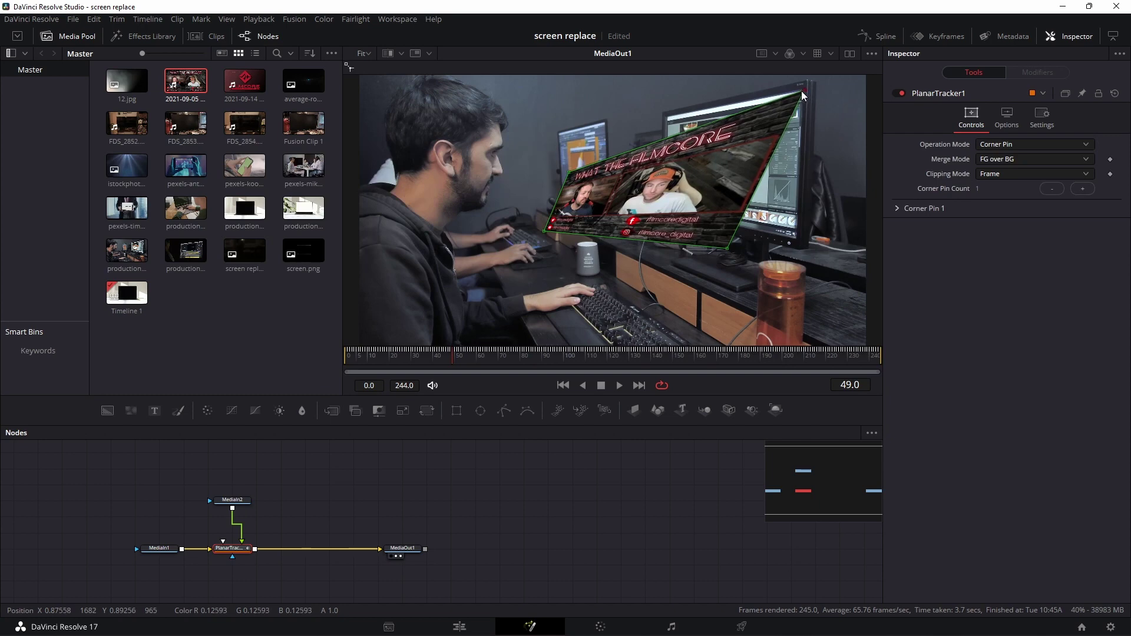
left_click_drag(571, 170, 666, 115)
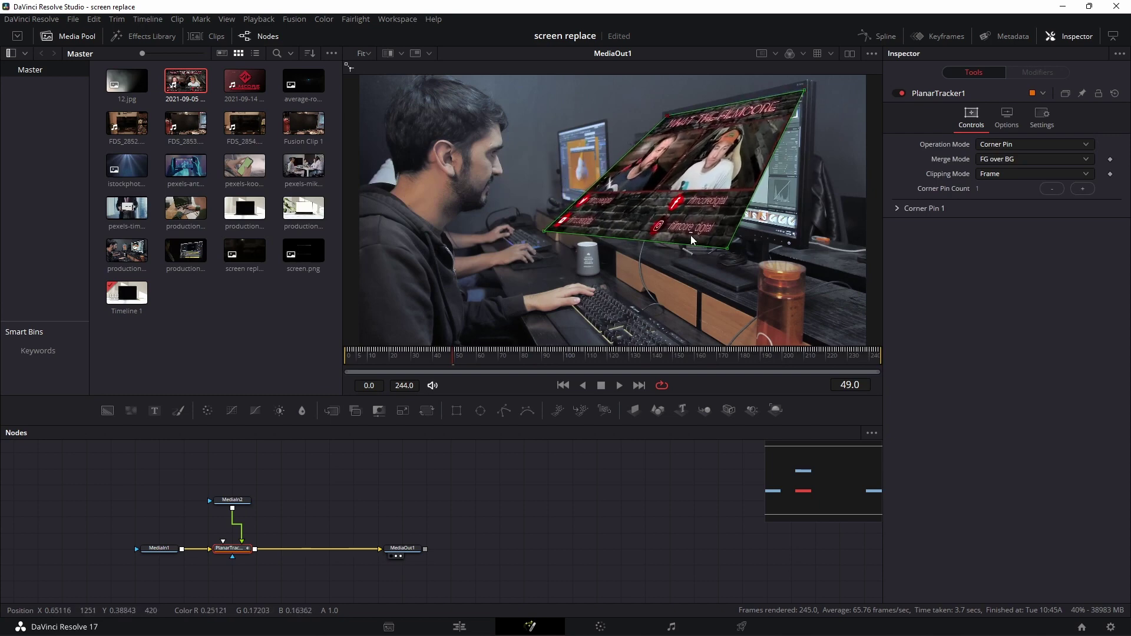
left_click_drag(725, 246, 793, 236)
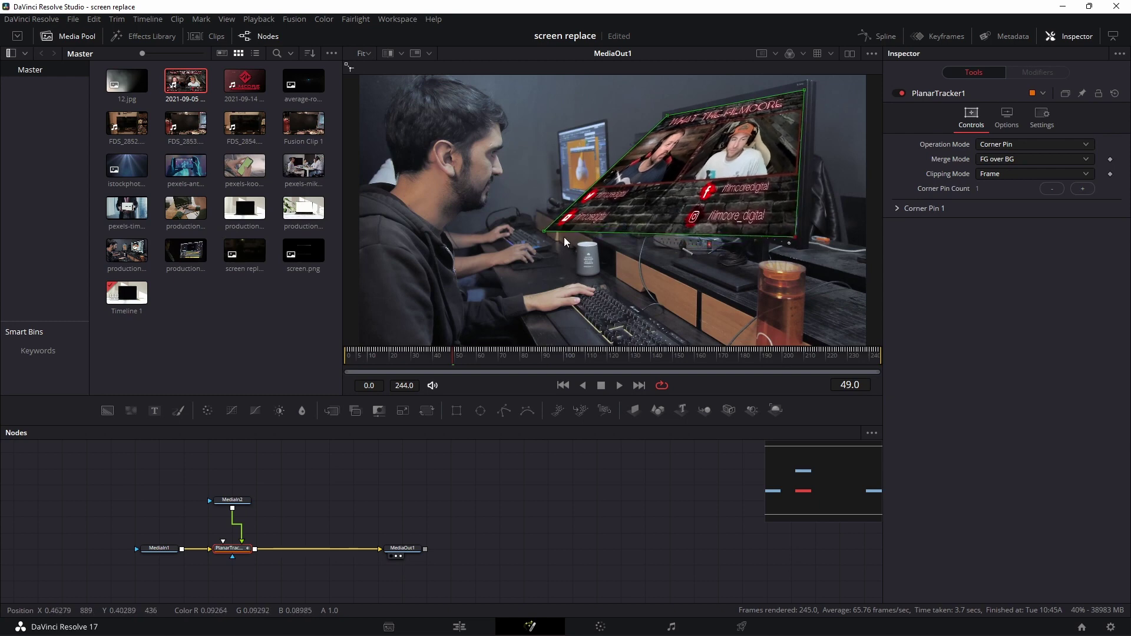
left_click_drag(545, 229, 665, 210)
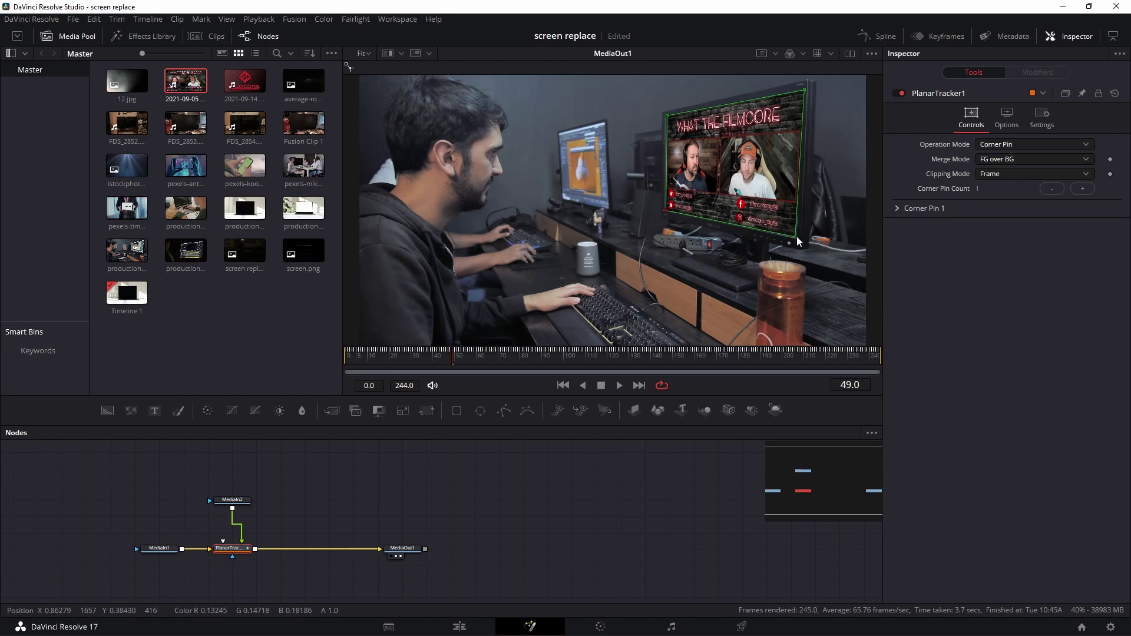
left_click_drag(796, 236, 798, 237)
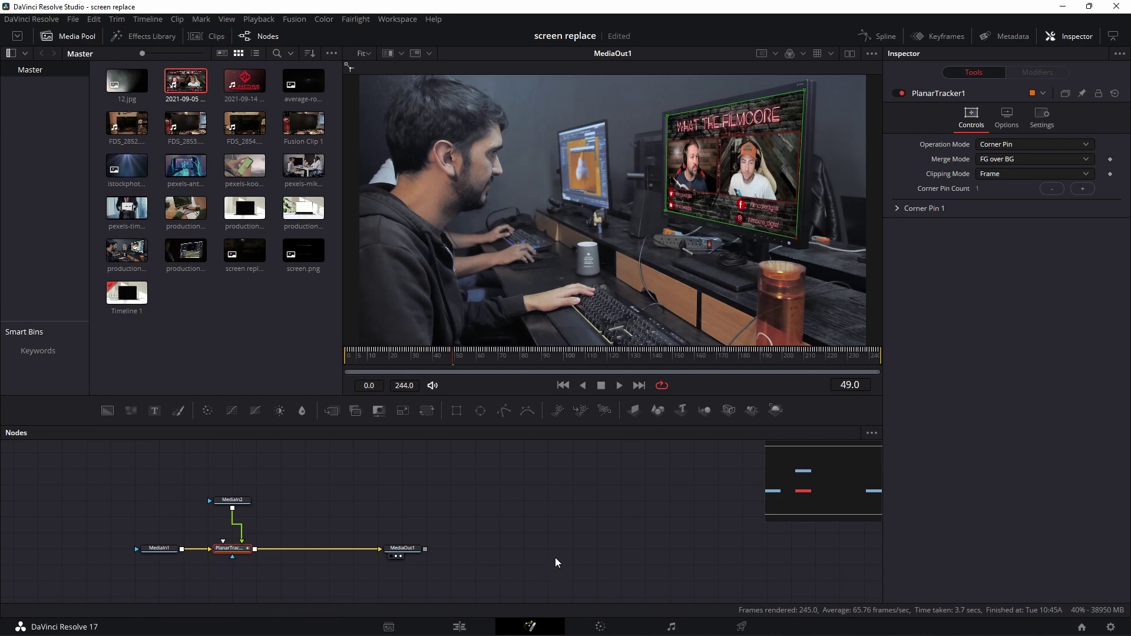
key("space")
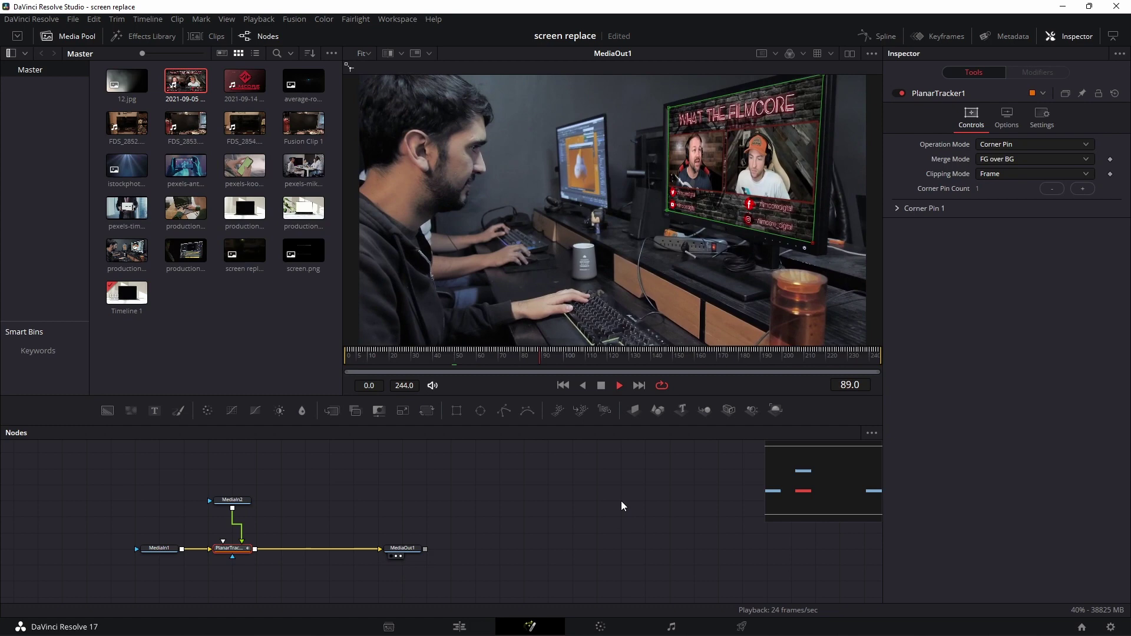
key("space")
left_click_drag(546, 359, 392, 373)
left_click_drag(383, 517, 488, 506)
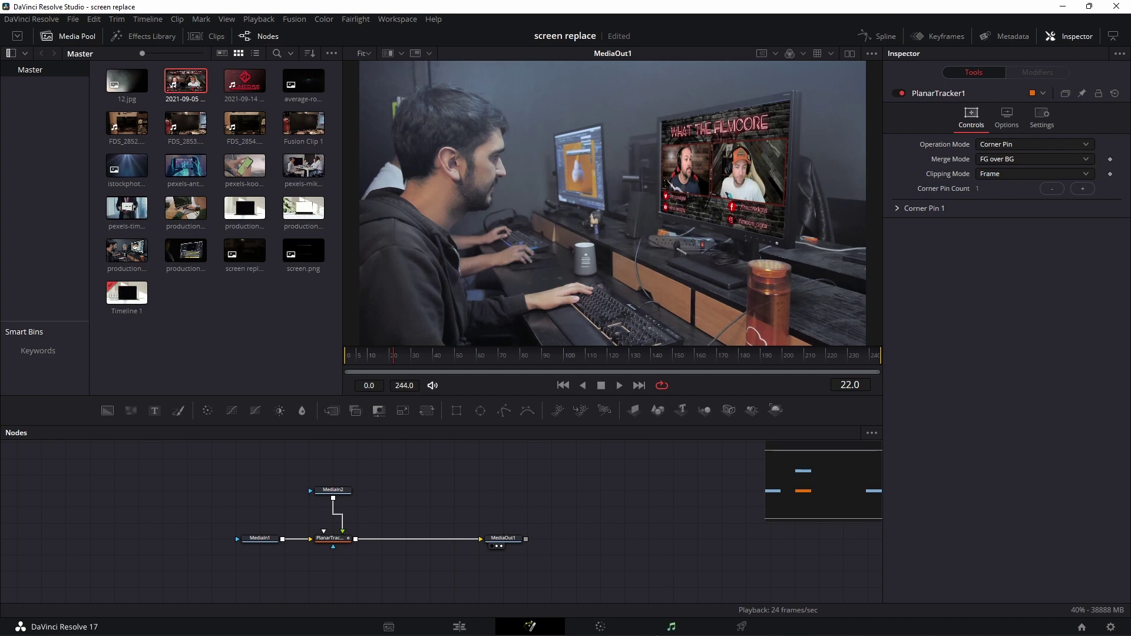
Duplicate PlanarTracker1 as PlanarTracker1_1 before MediaOut1 and rewire MediaIn2 into the copy.
left_click(330, 543)
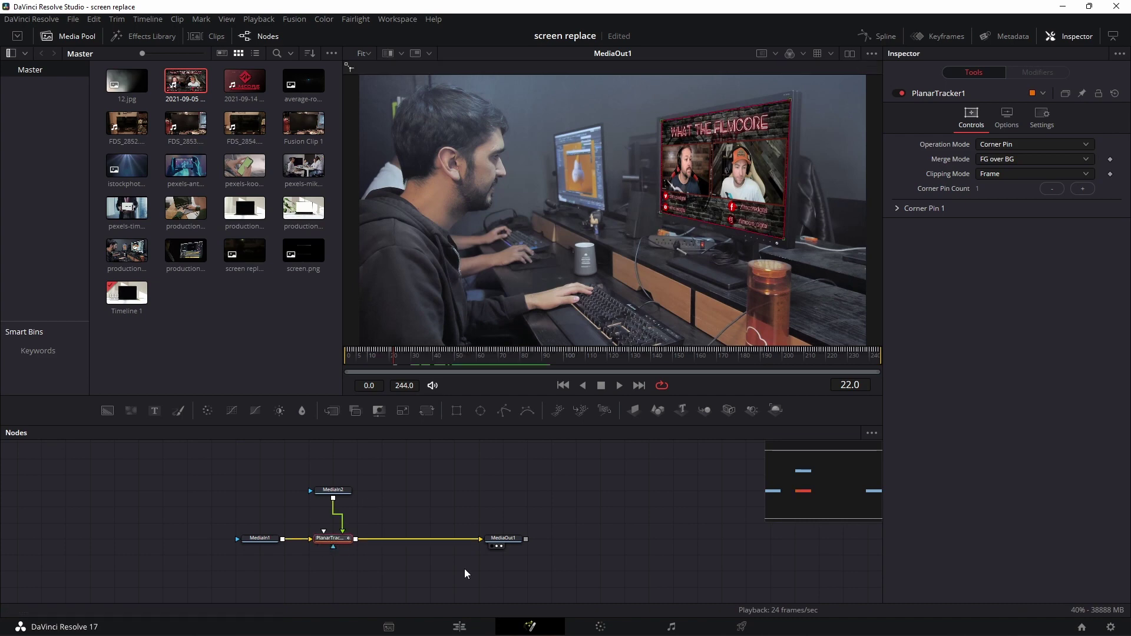
left_click_drag(500, 539, 548, 540)
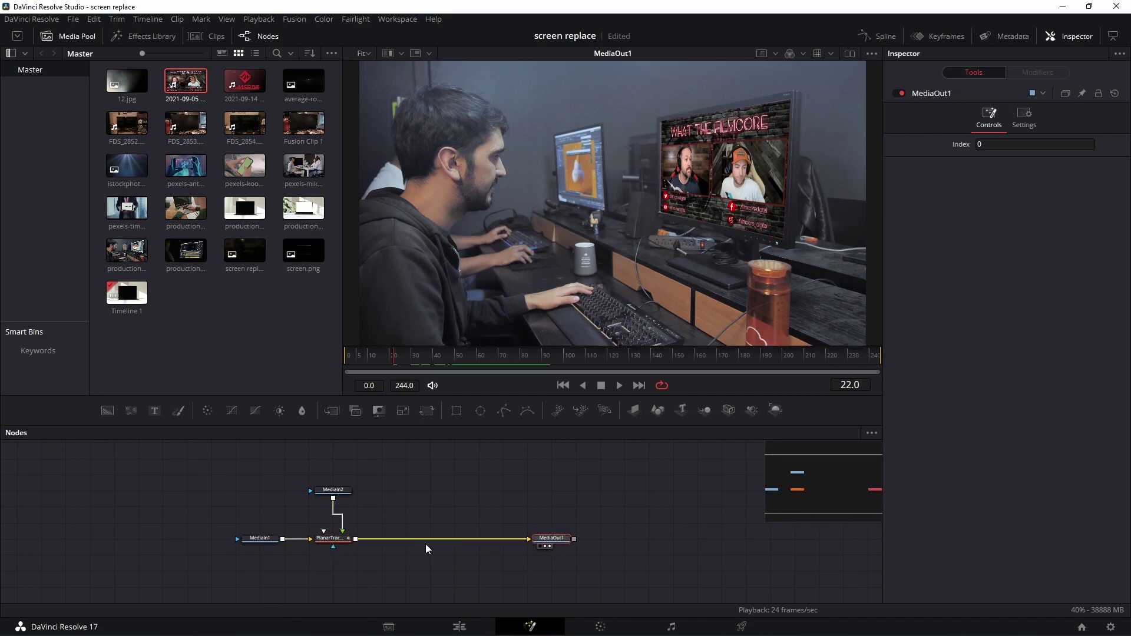
key("ctrl+v")
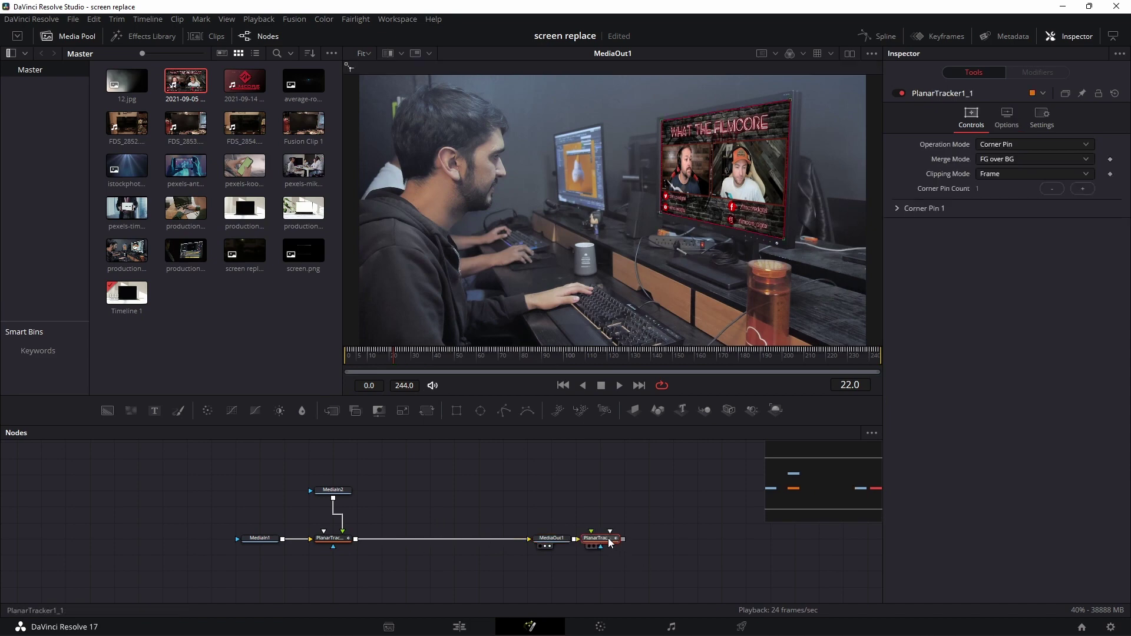
left_click_drag(610, 542, 442, 542)
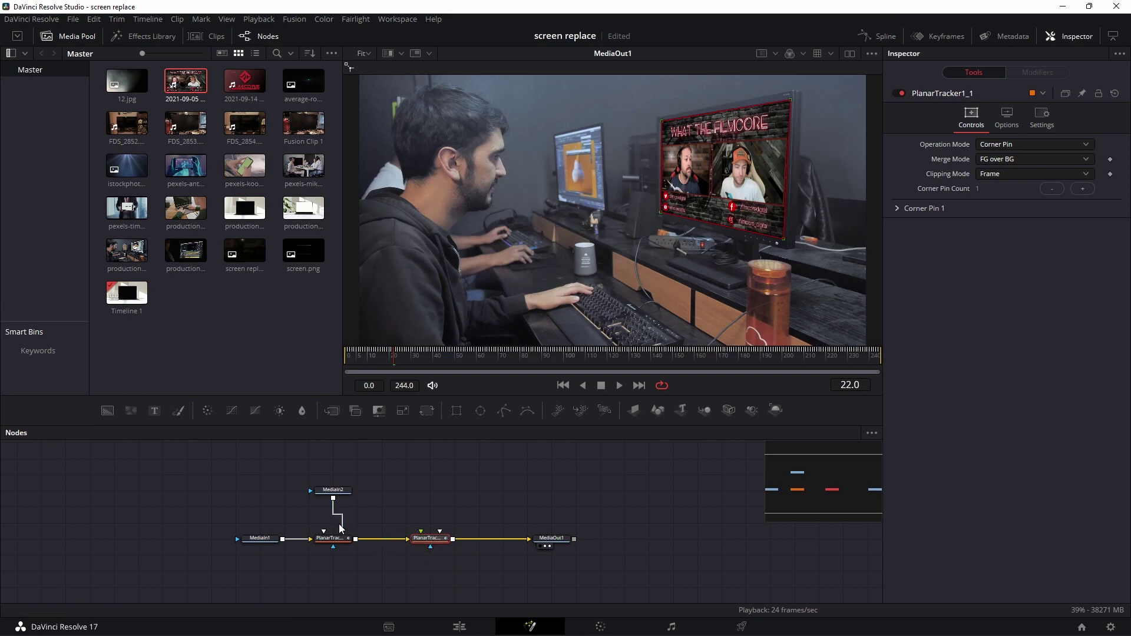
left_click_drag(341, 529, 430, 533)
left_click_drag(334, 494, 454, 493)
Duplicate MediaIn1 as MediaIn1_1, wire it into PlanarTracker1's foreground, and unlink MediaIn2.
left_click(338, 539)
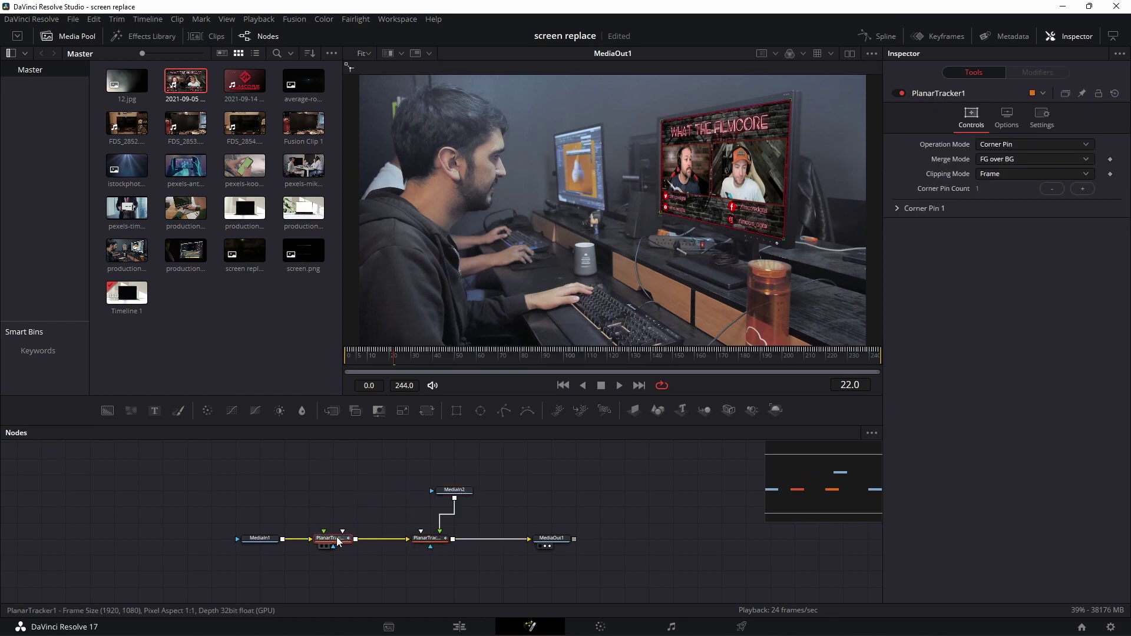
left_click(262, 539)
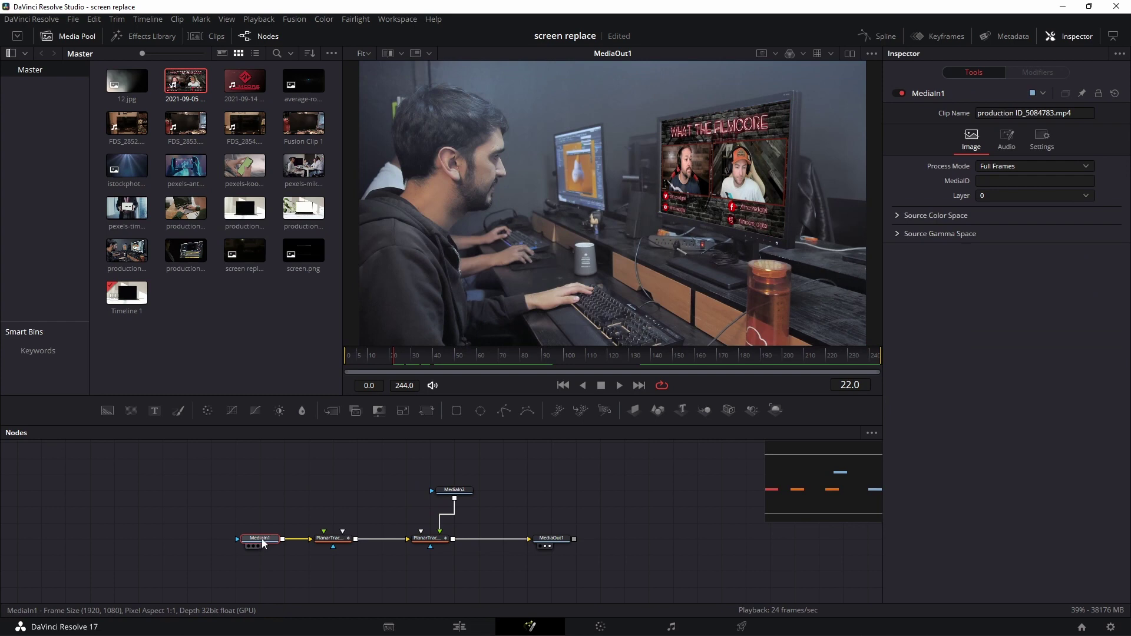
key("ctrl+c")
left_click(295, 482)
key("ctrl+v")
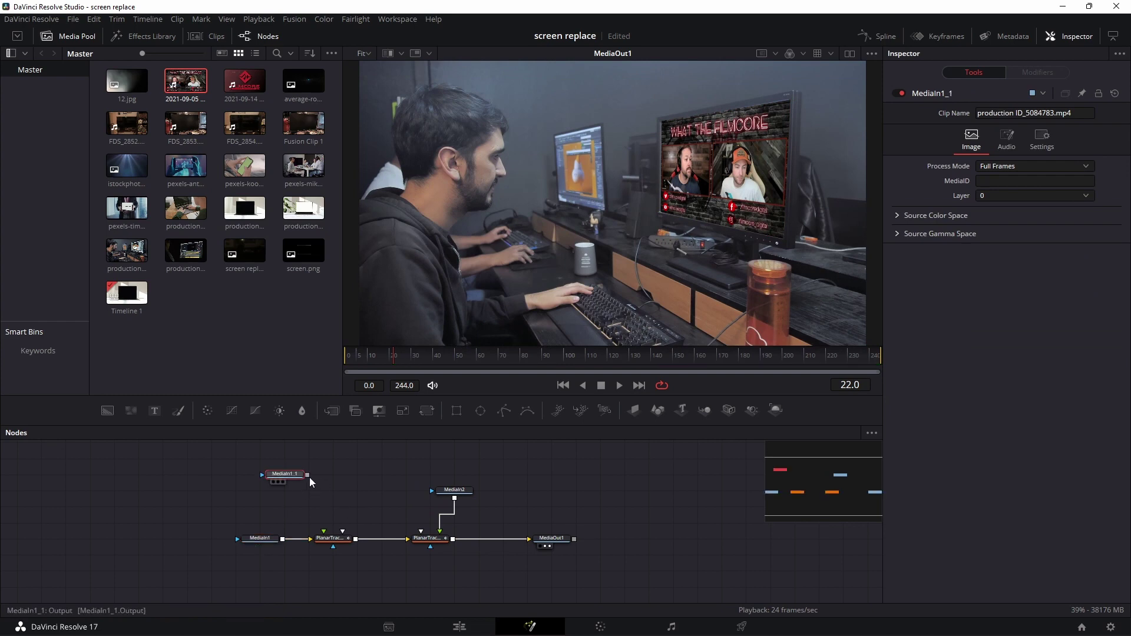
left_click_drag(307, 475, 324, 531)
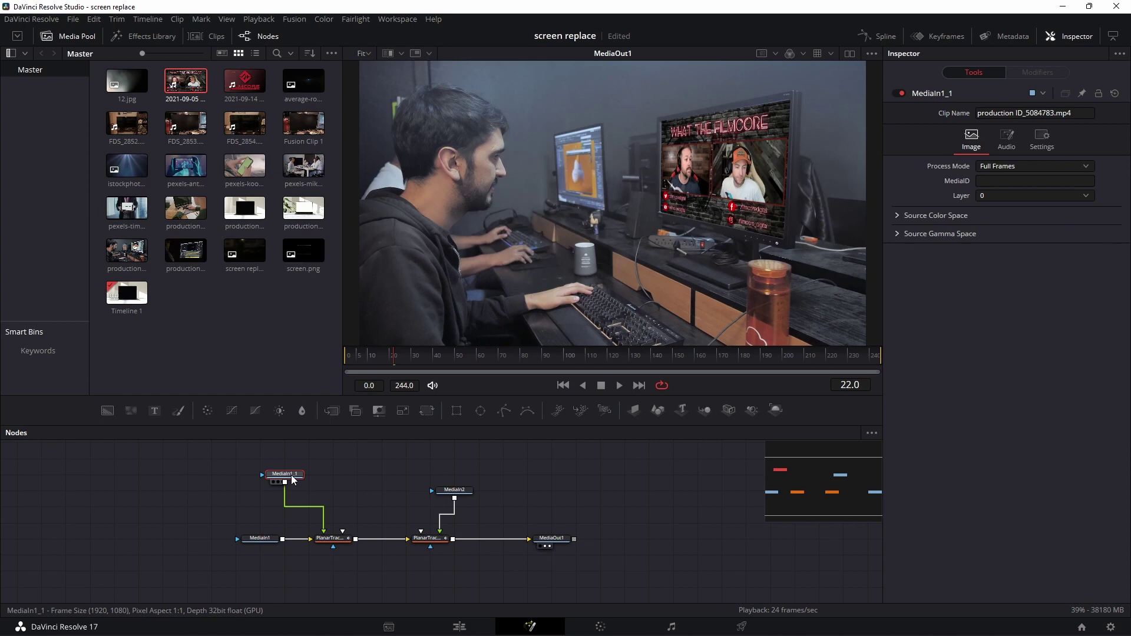
left_click_drag(293, 481, 341, 480)
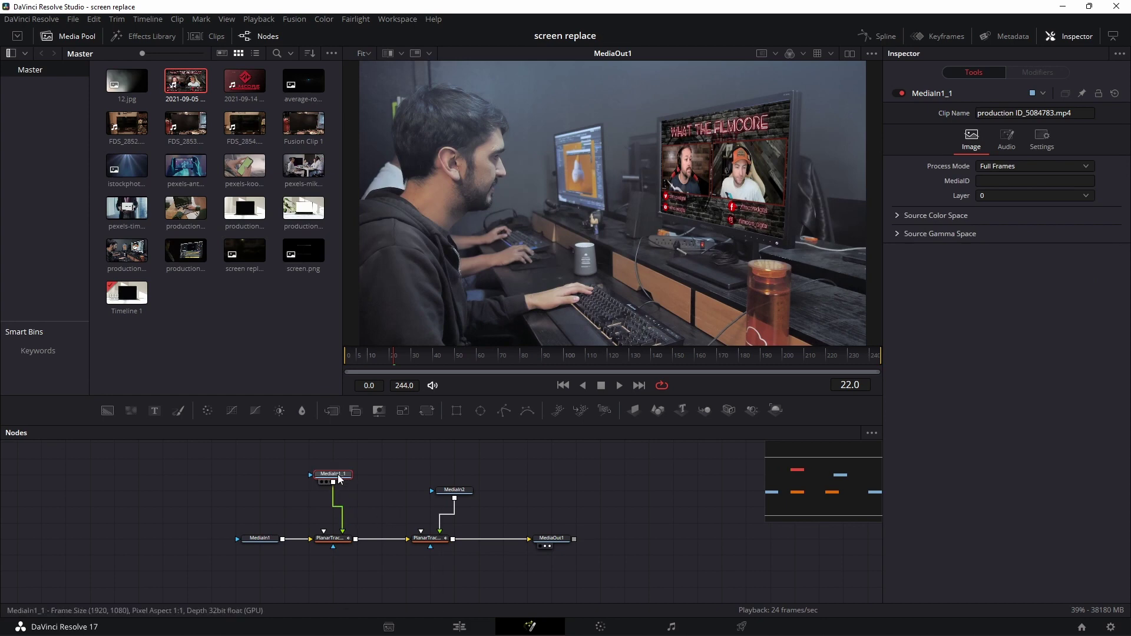
left_click_drag(440, 531, 443, 529)
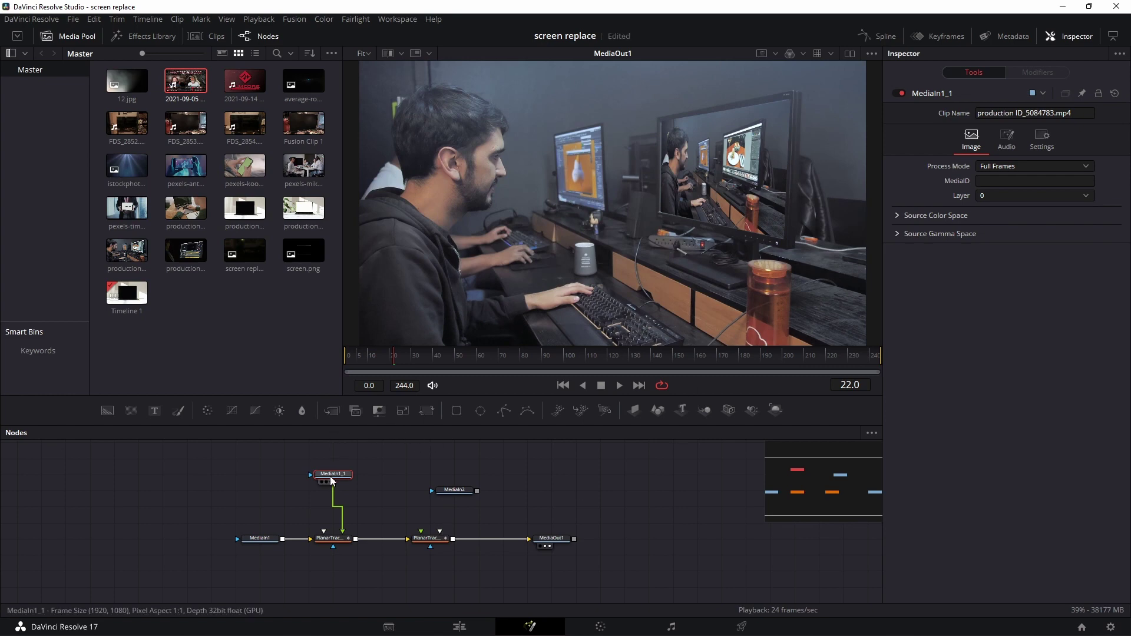
Search the node tool list for Transform using 'xf'.
key("shift+space")
type("plana")
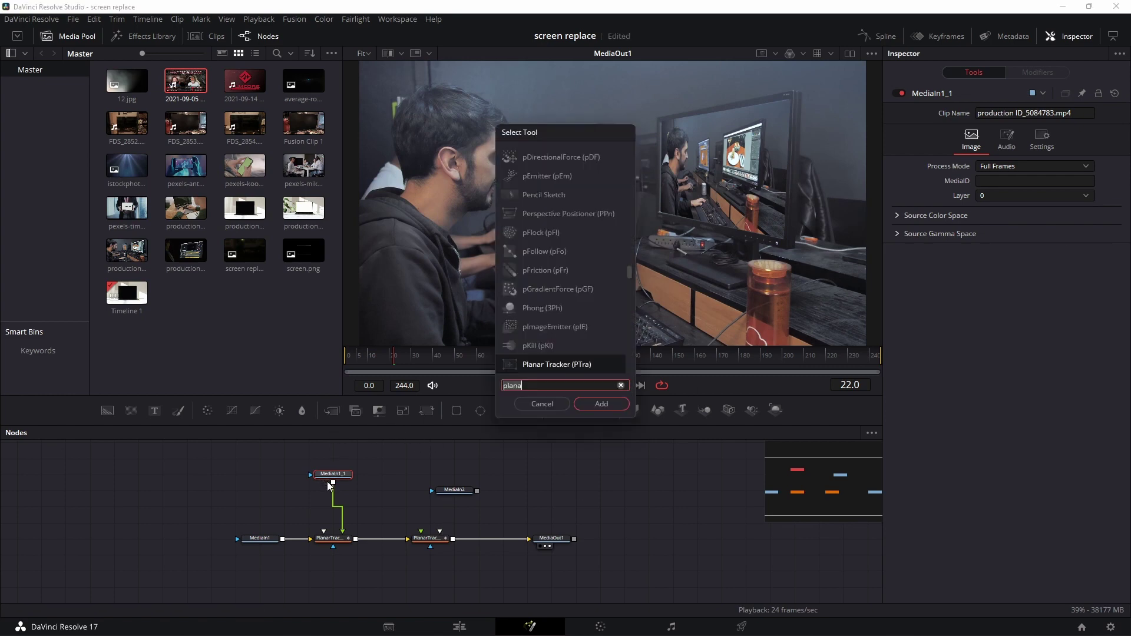
key("BackSpace")
key("BackSpace")
key("BackSpace")
key("BackSpace")
key("BackSpace")
type("xf")
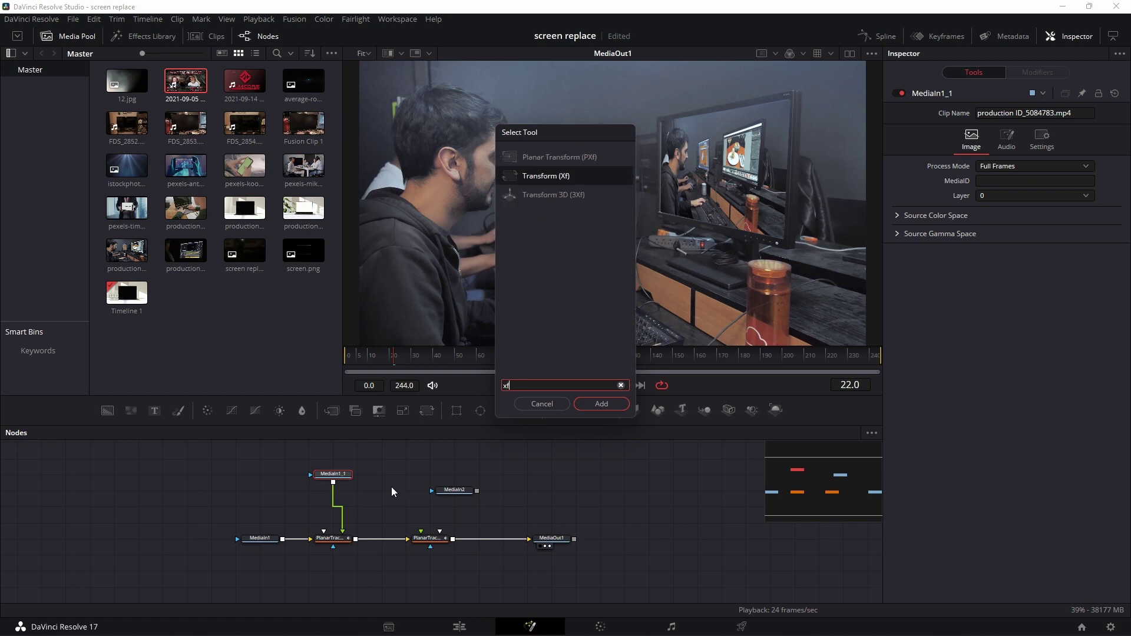
Add Transform1 with Center 1.02, 0.35, Size 2.52 and Aspect 0.907.
left_click(599, 404)
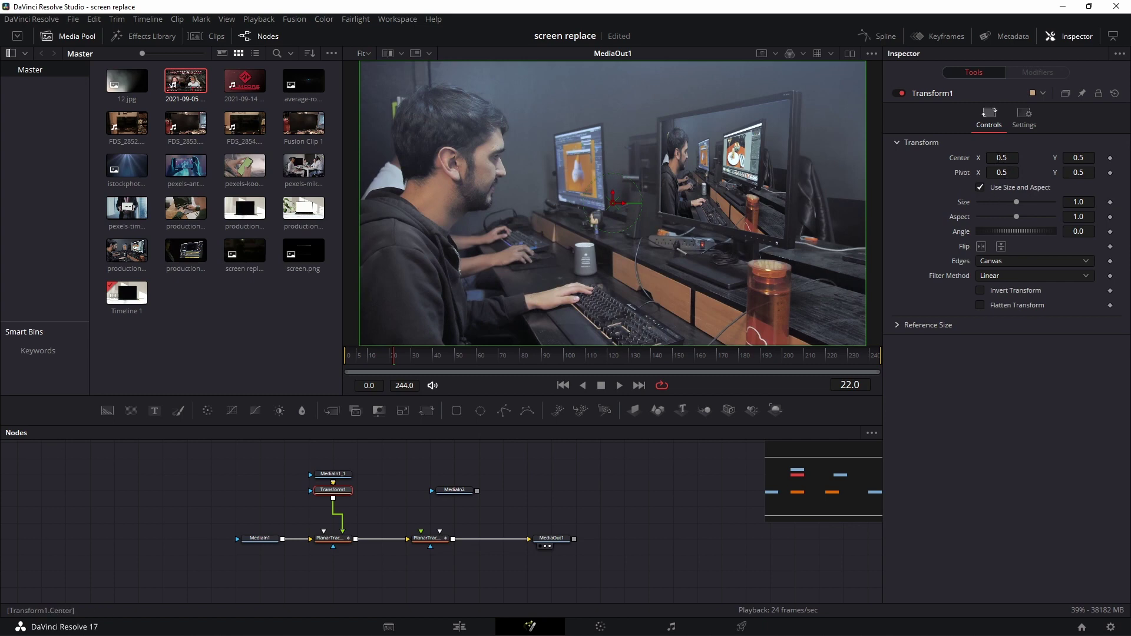
left_click_drag(1001, 157, 1036, 157)
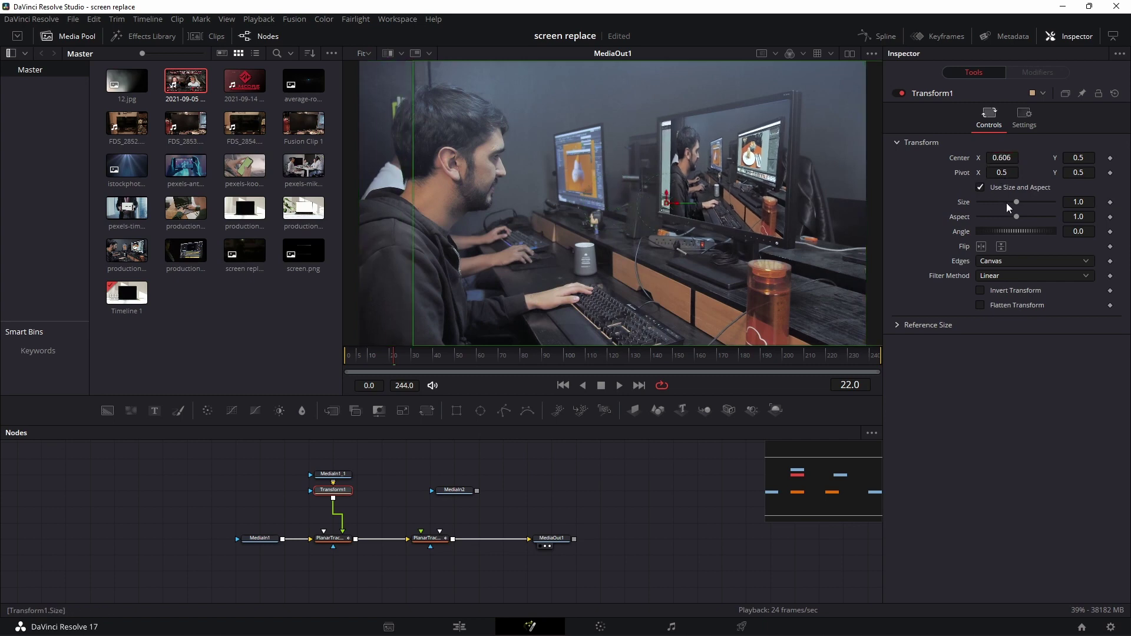
left_click_drag(1022, 203, 1030, 202)
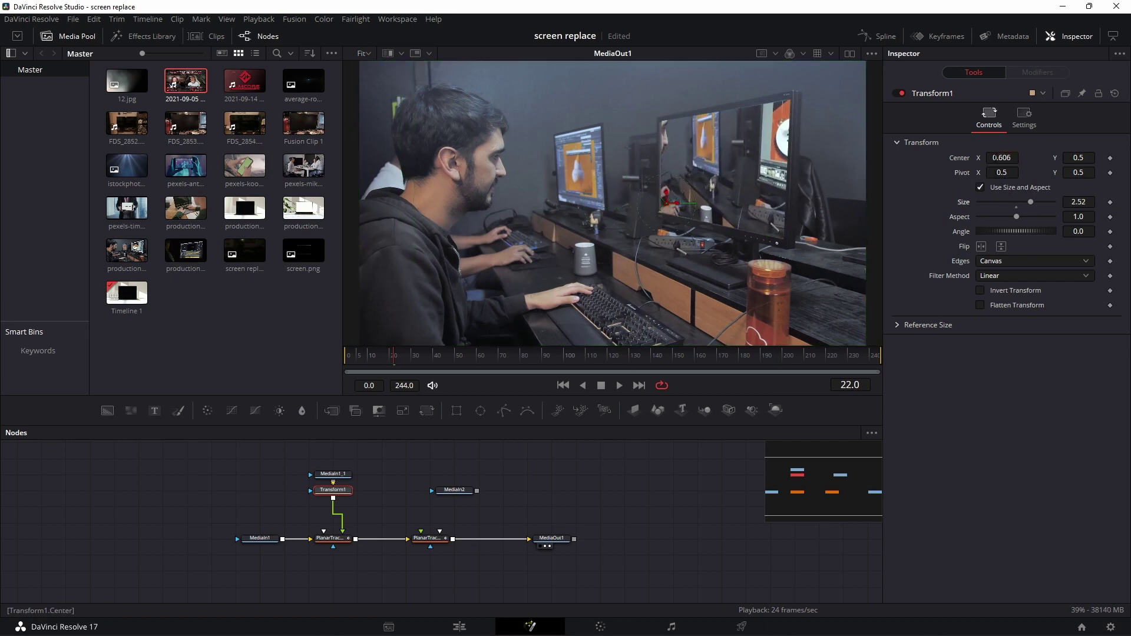
left_click_drag(1001, 157, 1048, 157)
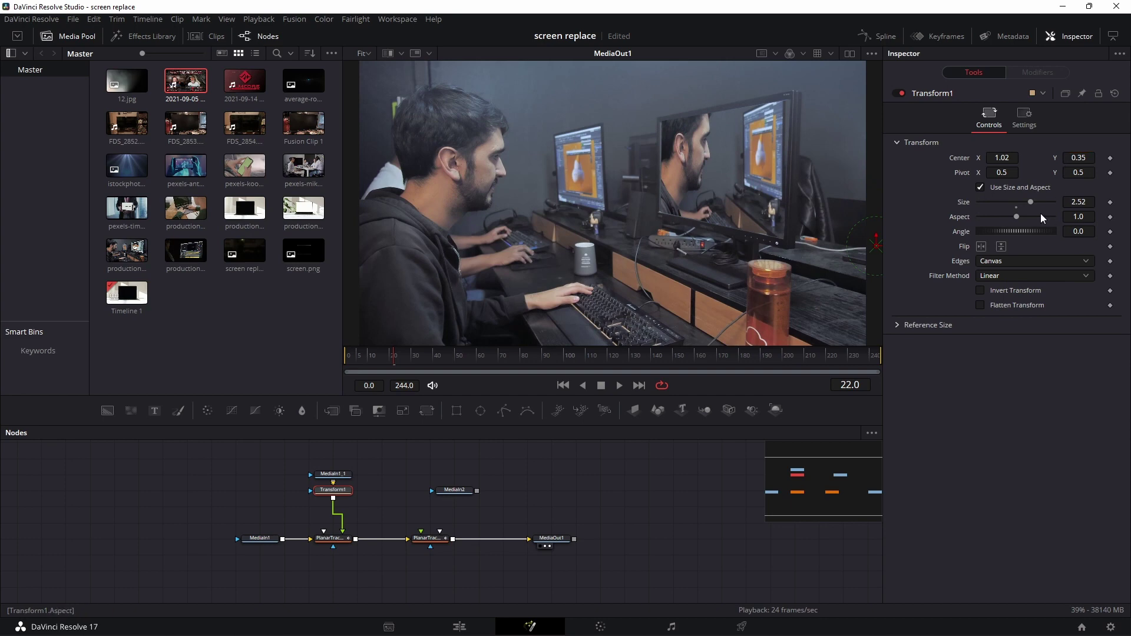
left_click_drag(1020, 215, 1013, 216)
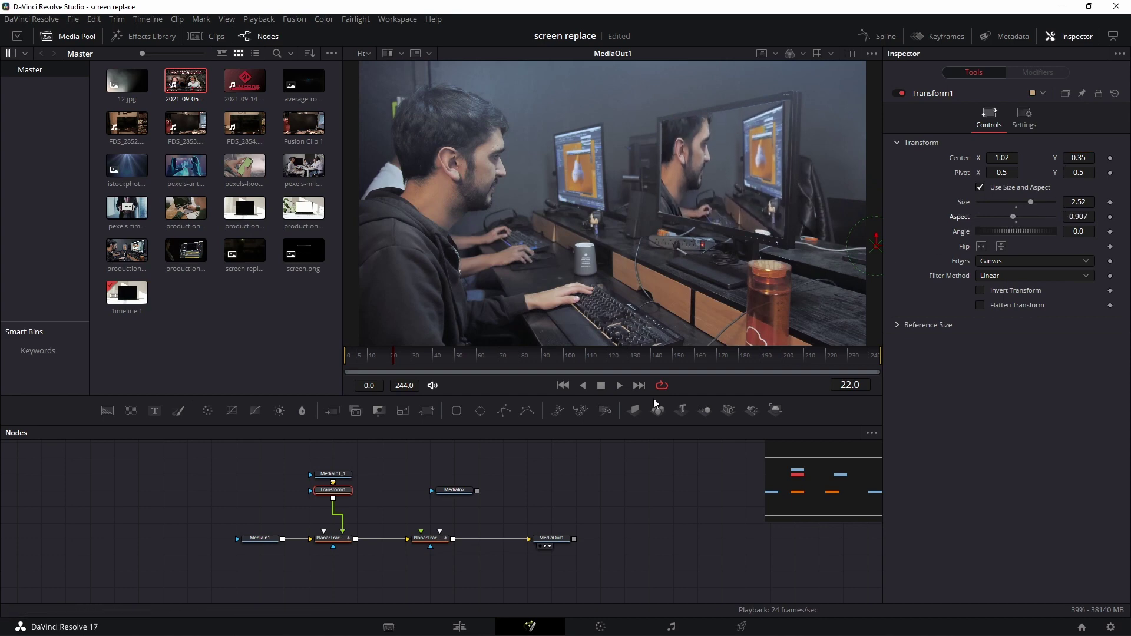
Add a Box Blur after MediaIn1_1 and set its Strength to 0.394.
left_click_drag(344, 476, 345, 465)
key("shift+space")
type("xf")
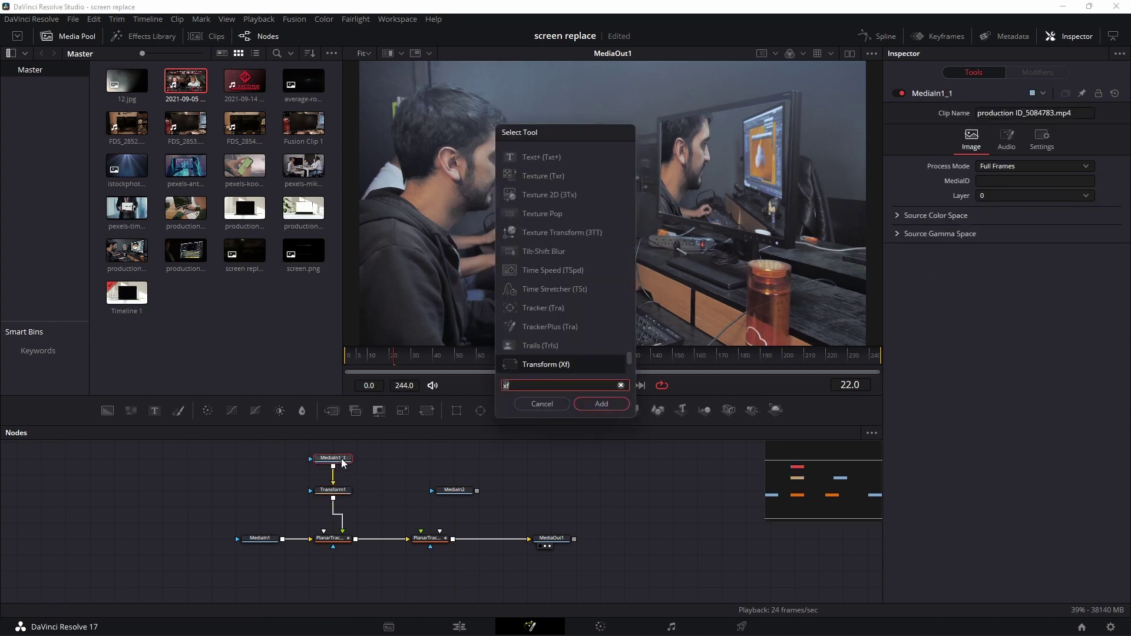
key("BackSpace")
key("BackSpace")
type("bluy")
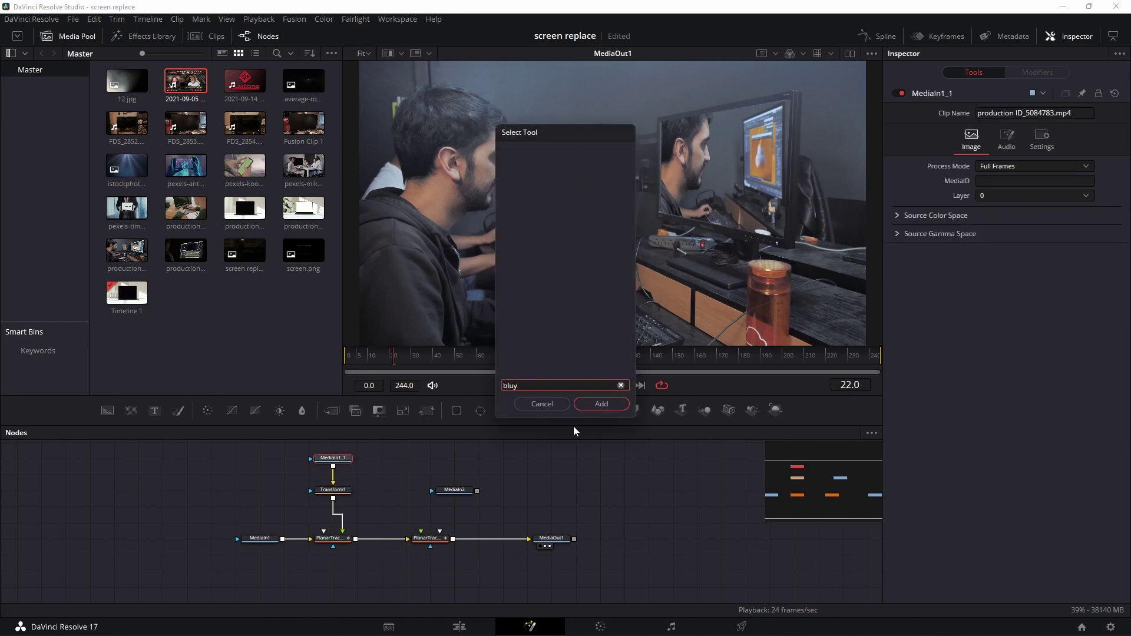
key("BackSpace")
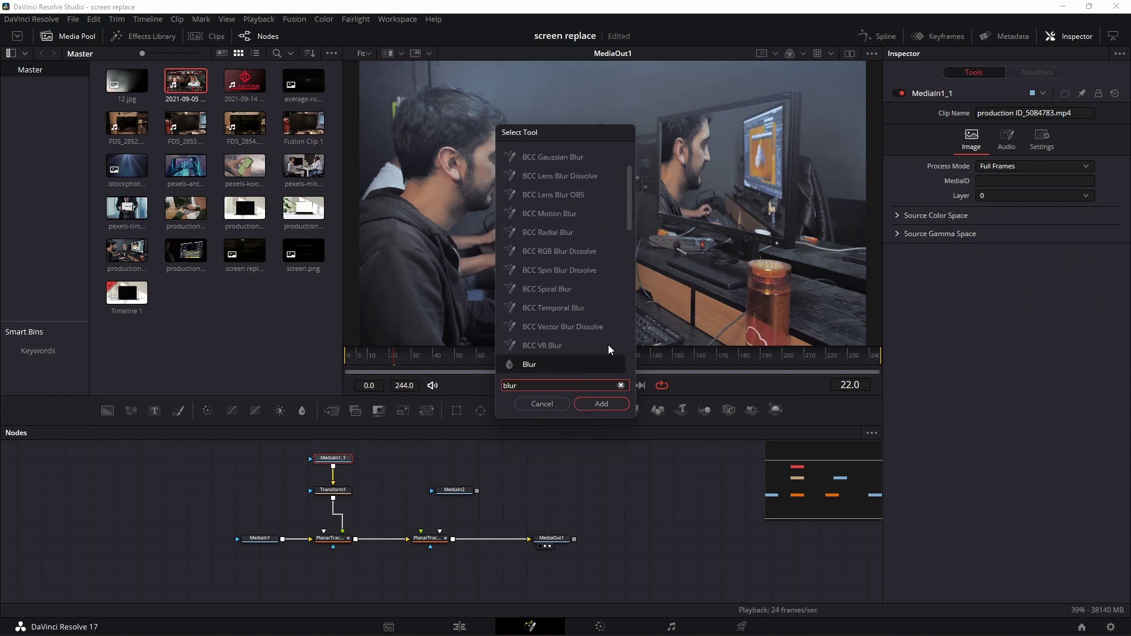
scroll(604, 341, "down", 1)
left_click(553, 333)
left_click(607, 403)
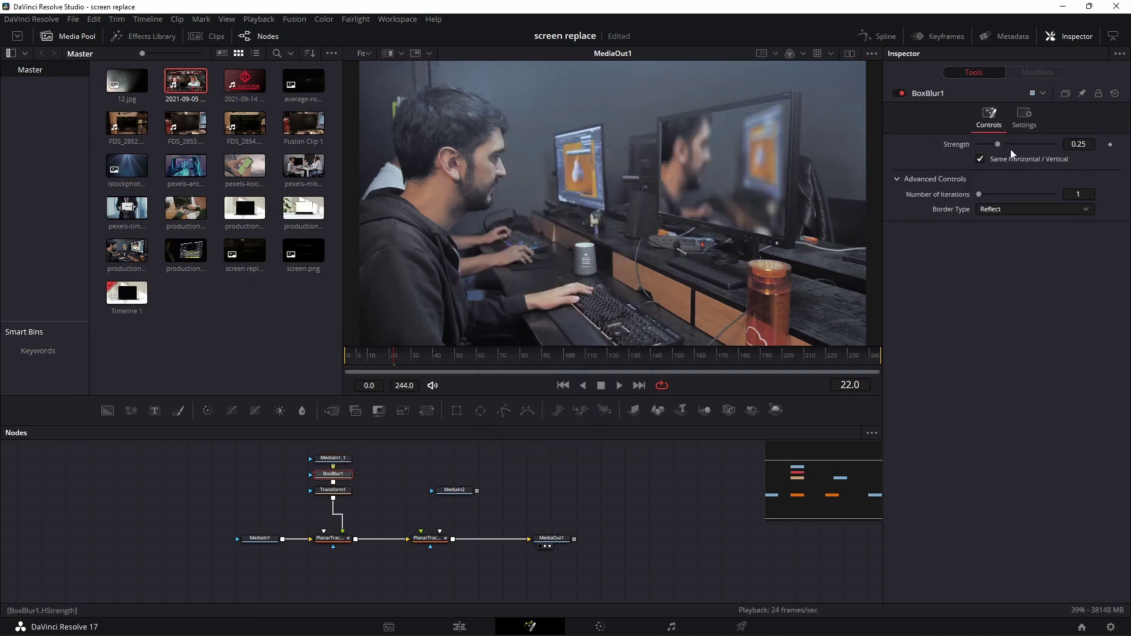
left_click_drag(1000, 149, 1011, 150)
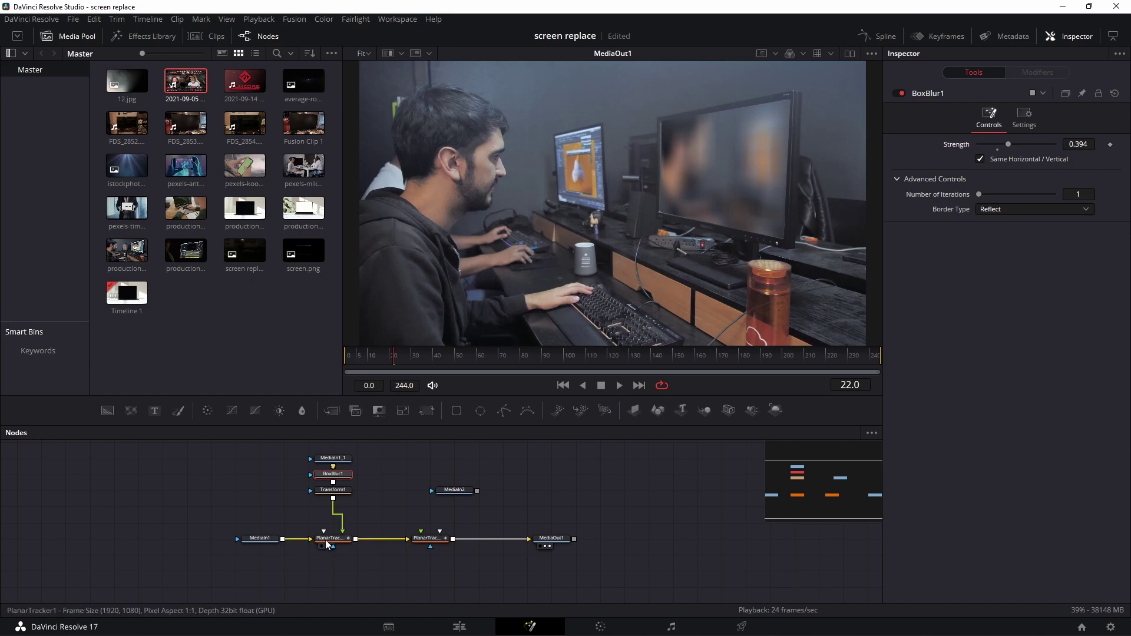
Wire MediaIn2 into PlanarTracker1_1, set Corner Pin 1 Apply Mode to Screen, and play back.
left_click_drag(476, 491, 440, 531)
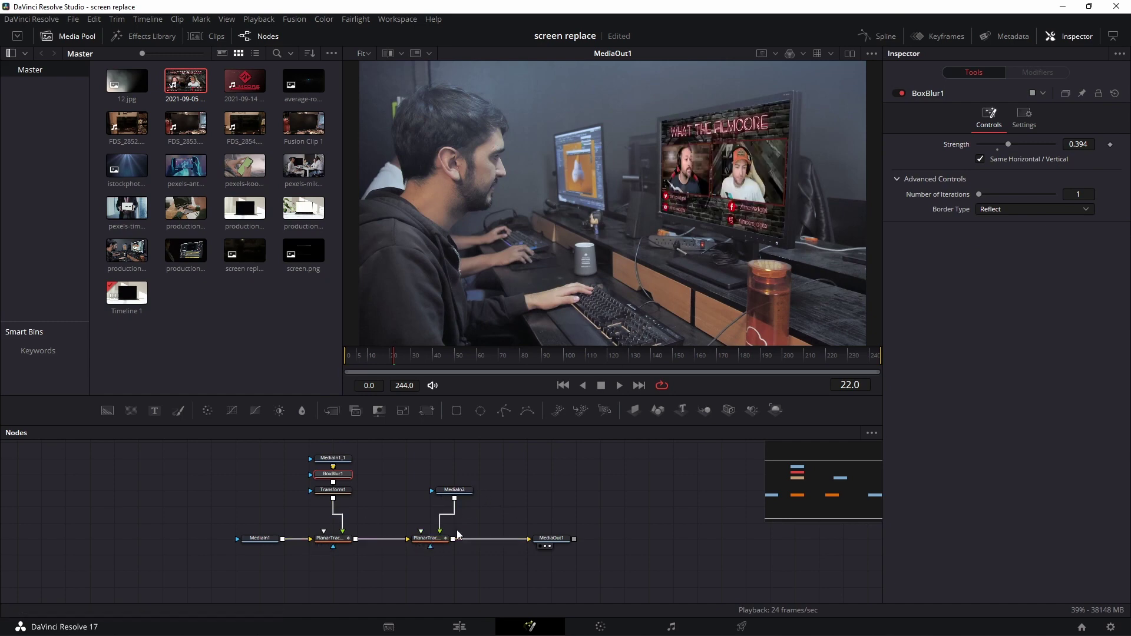
left_click(429, 538)
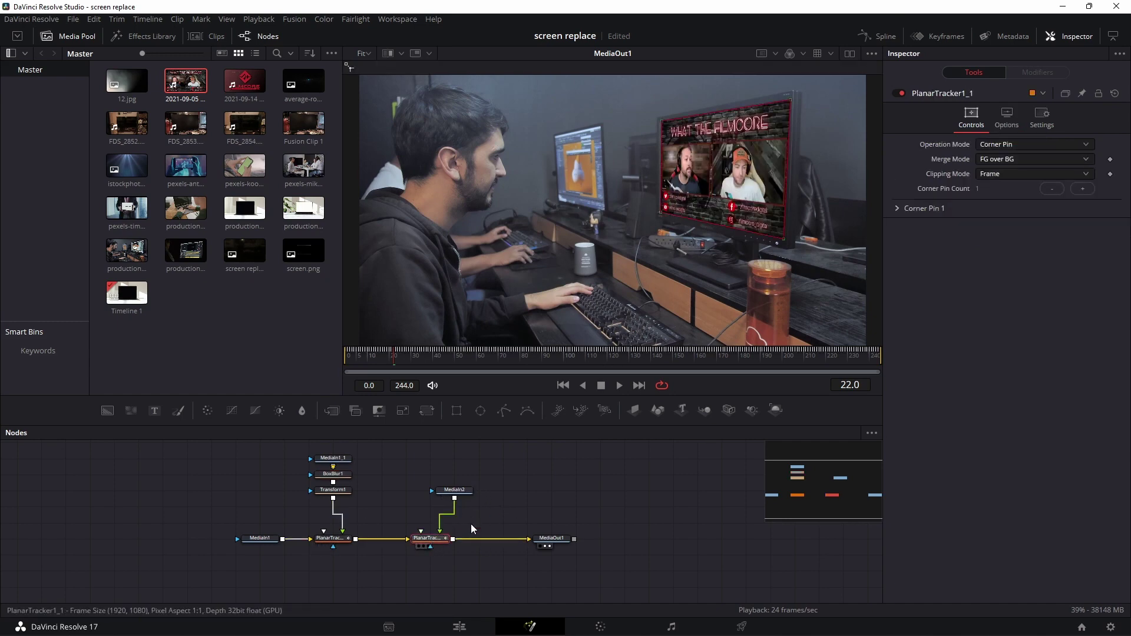
left_click(897, 209)
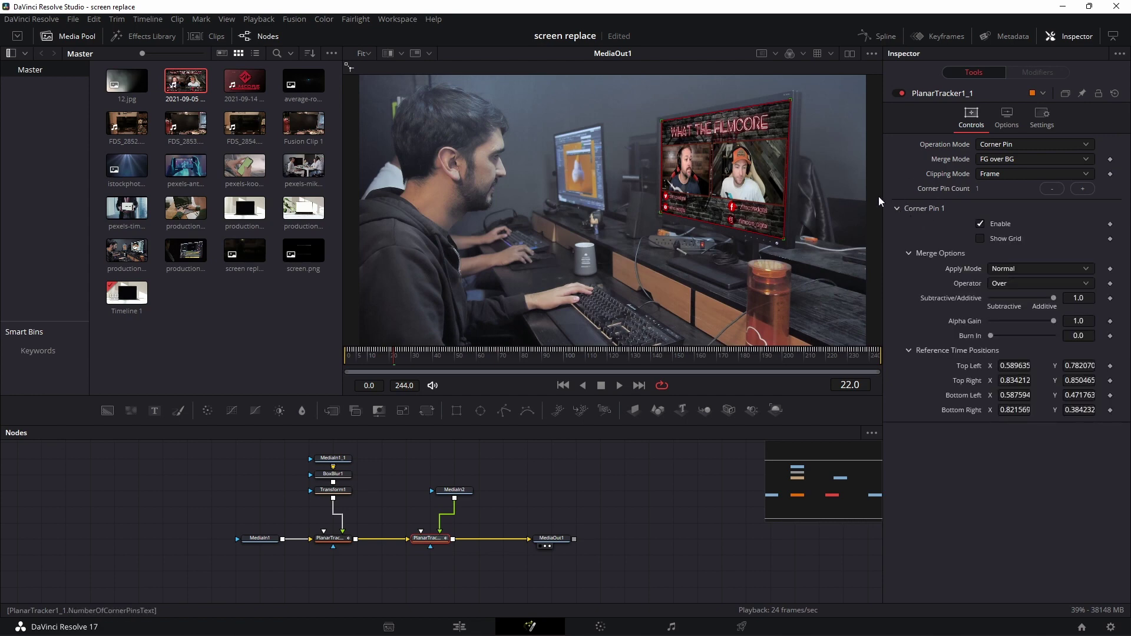
left_click(1018, 267)
left_click(1019, 295)
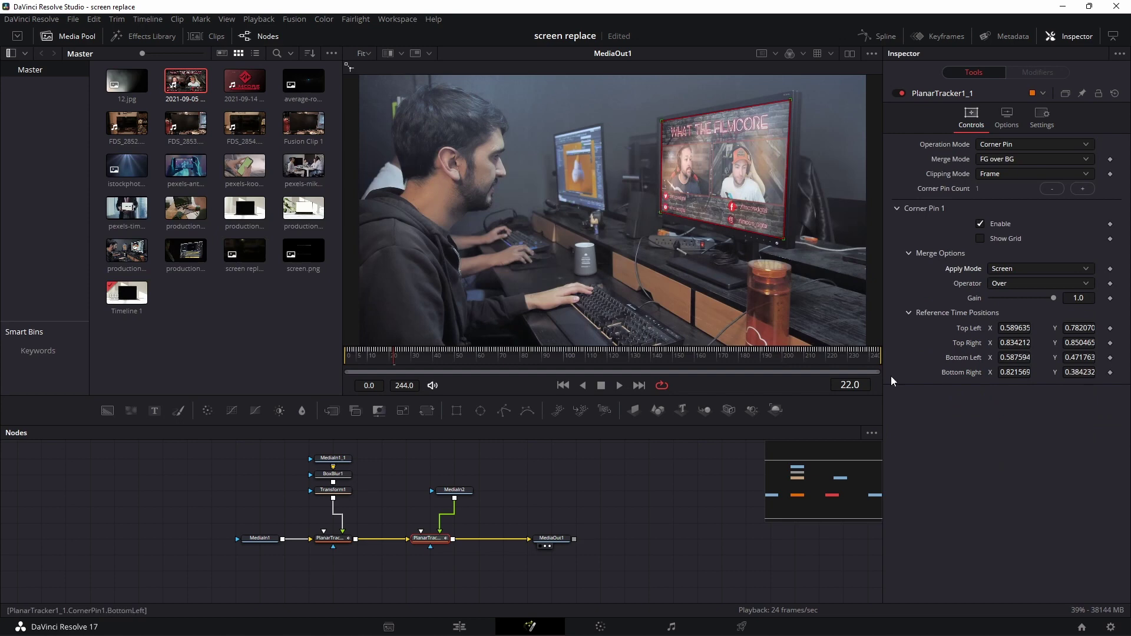
left_click(591, 512)
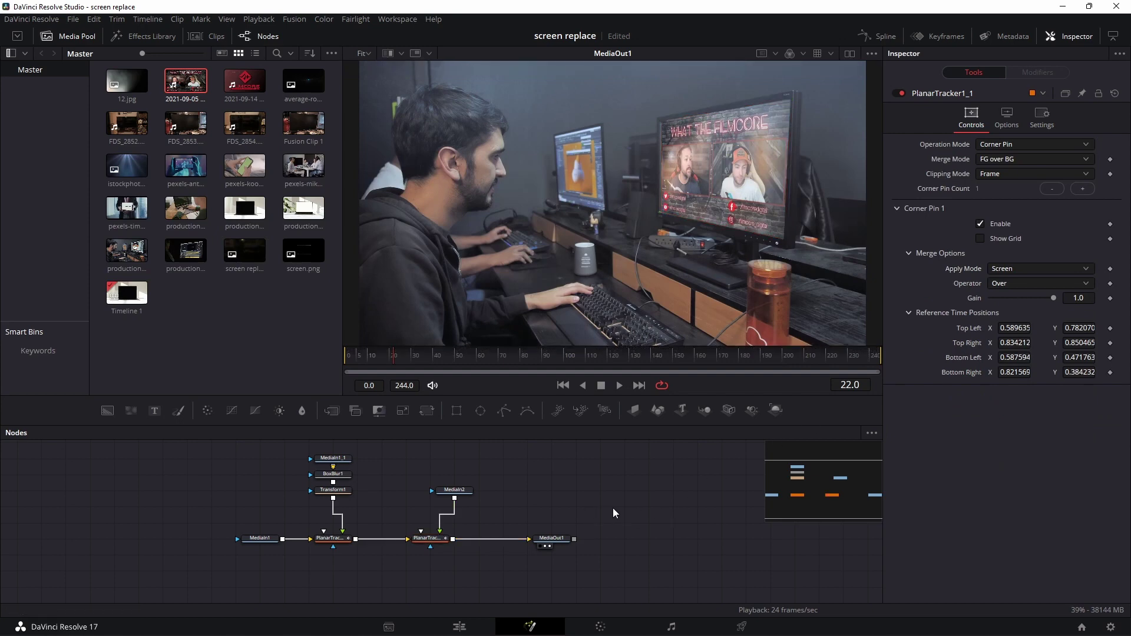
key("space")
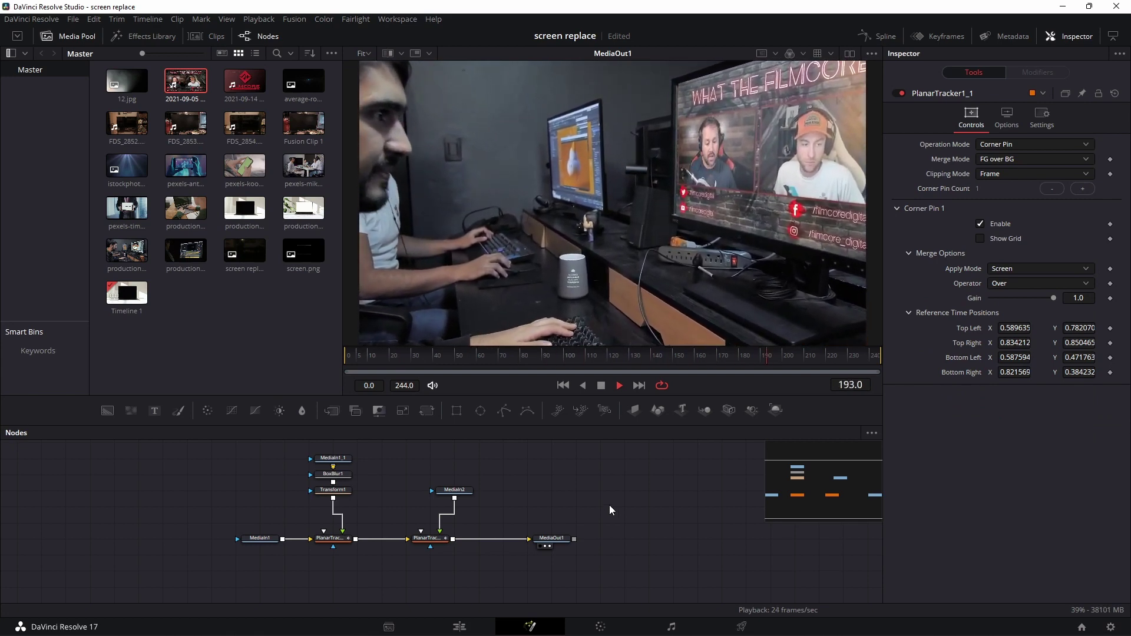
Switch to the Edit page to view the composited clip on Timeline 1.
key("shift+4")
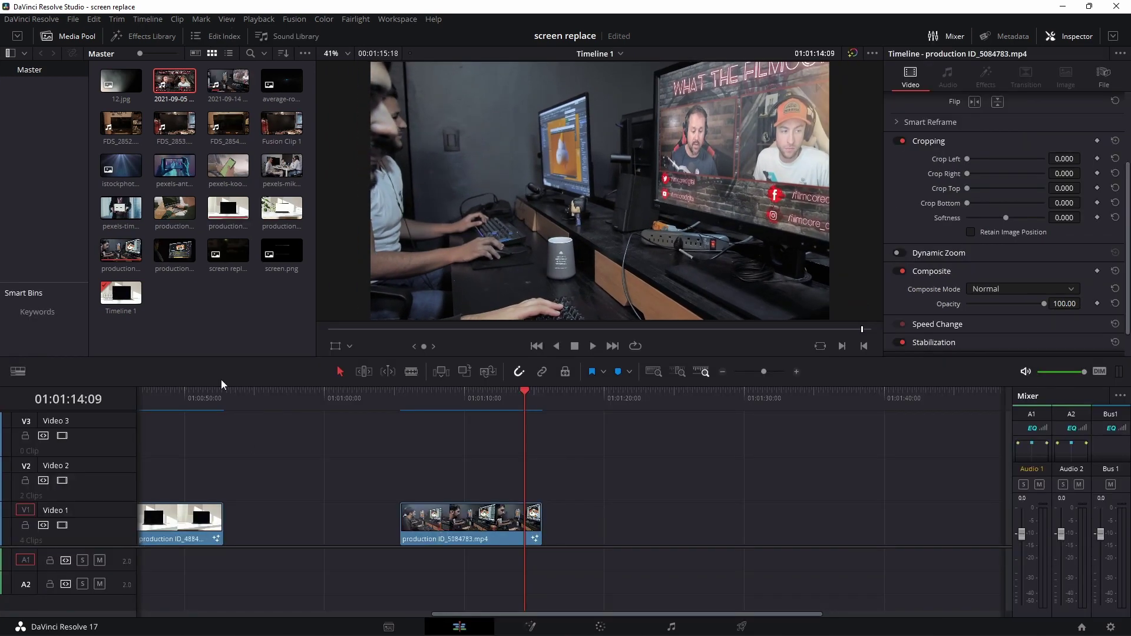
mouse_move(510, 632)
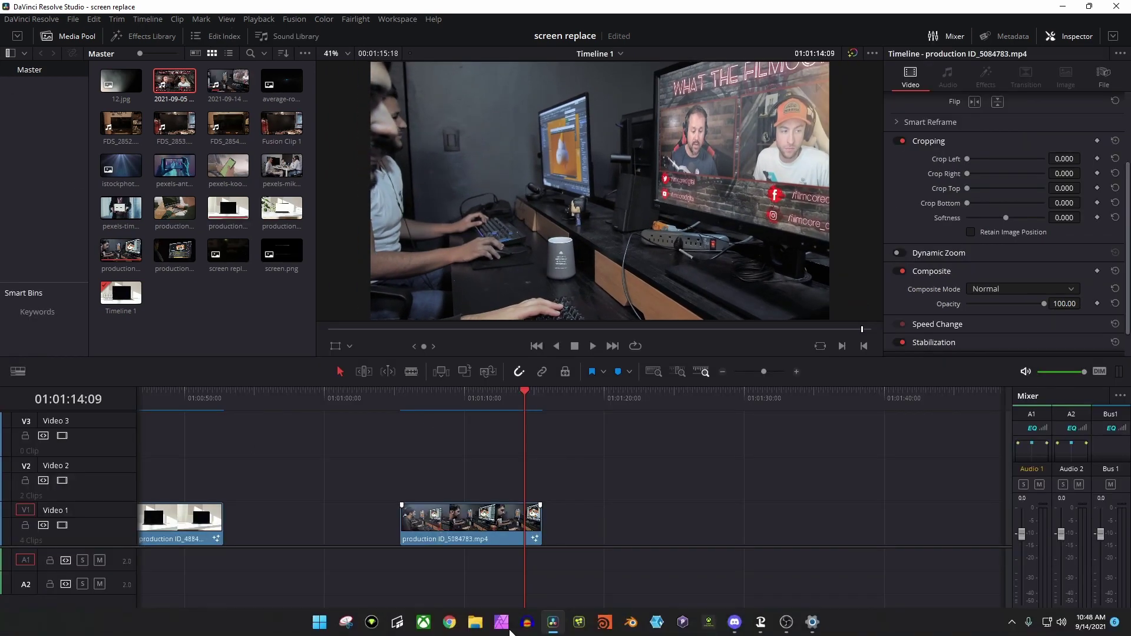